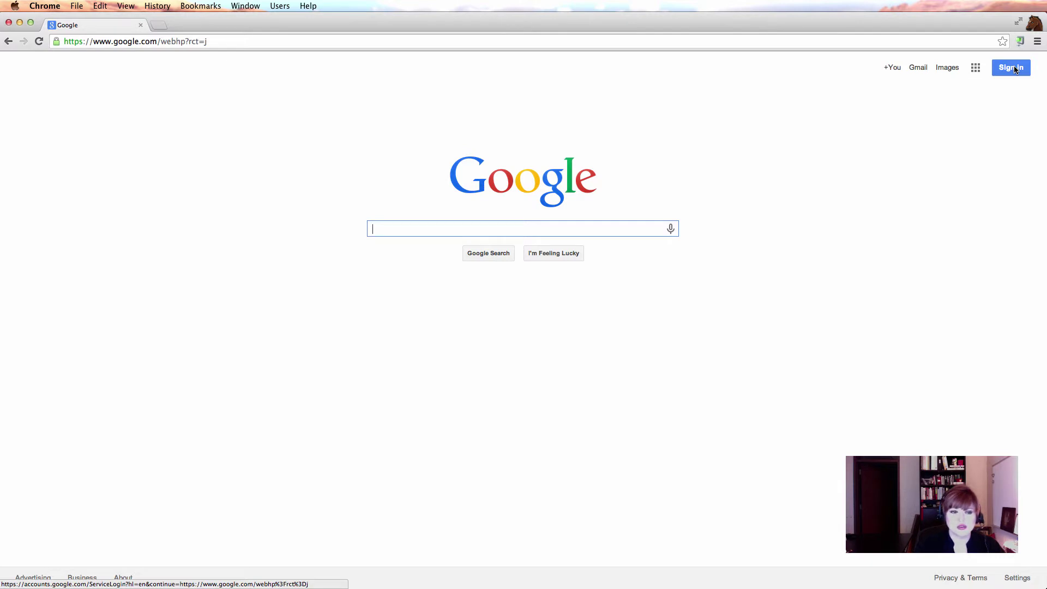
# Sign in to the Google account from google.com using the account password
pyautogui.click(1032, 26)
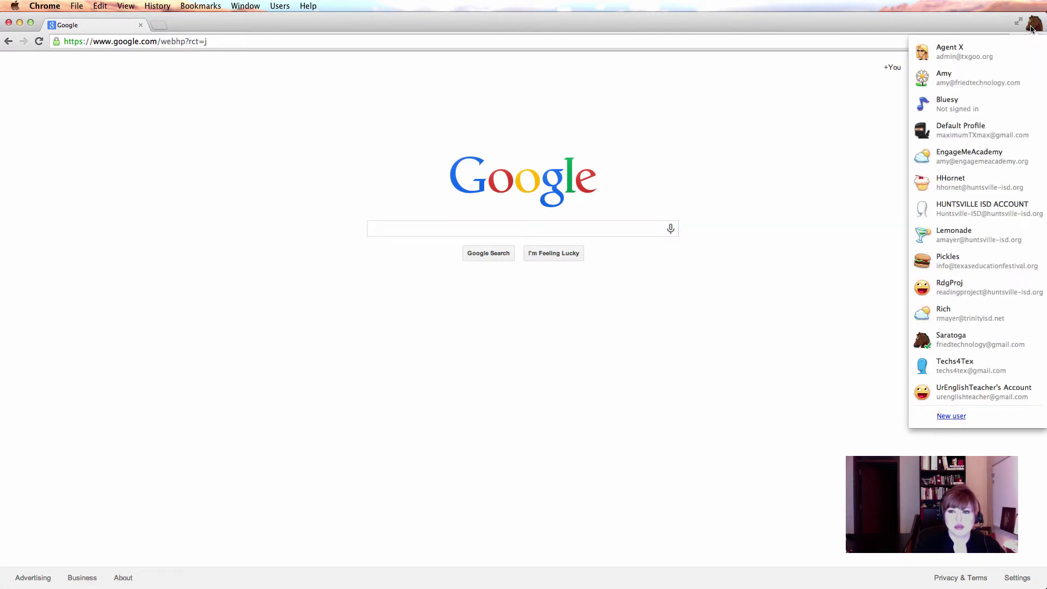
pyautogui.click(859, 121)
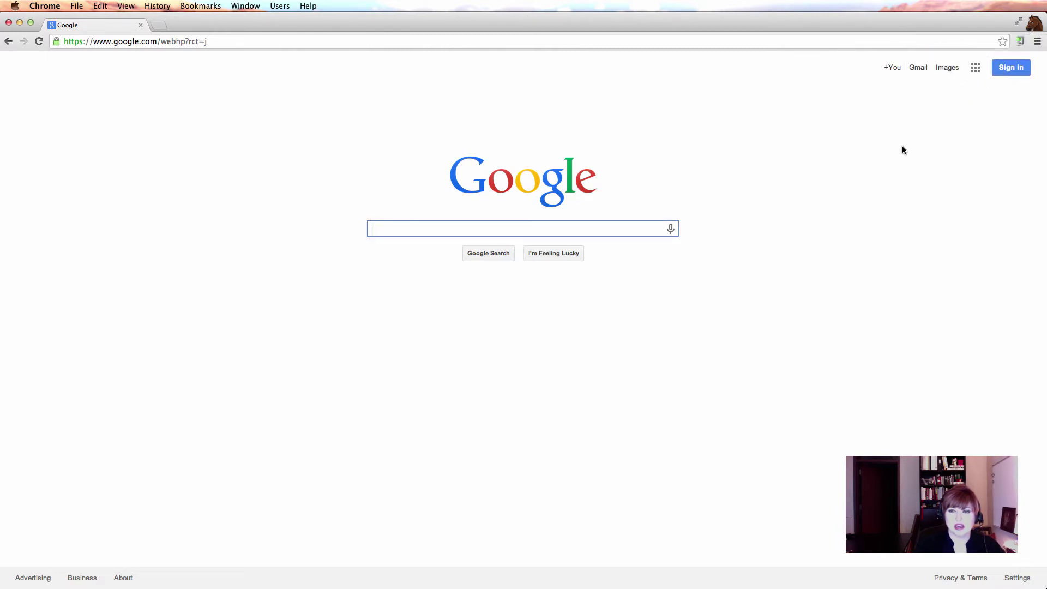
pyautogui.click(1012, 69)
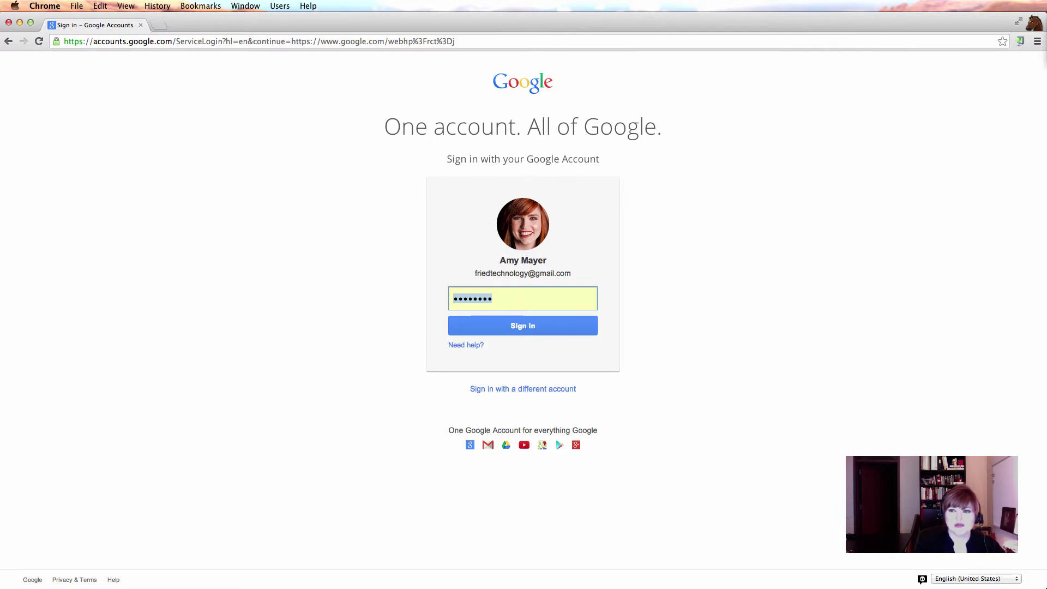
pyautogui.write('••••••••••••')
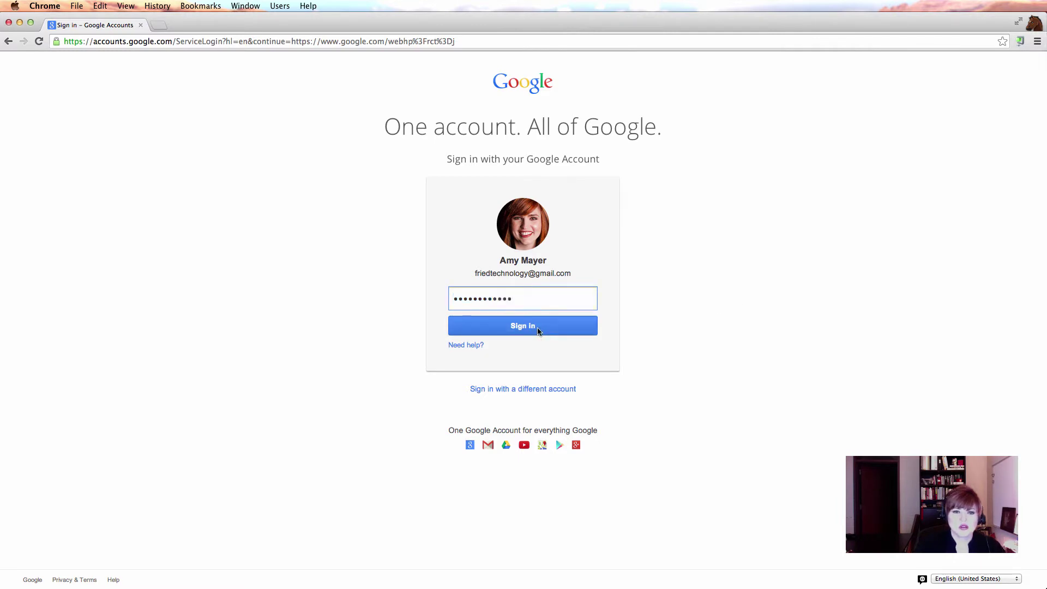
pyautogui.click(539, 330)
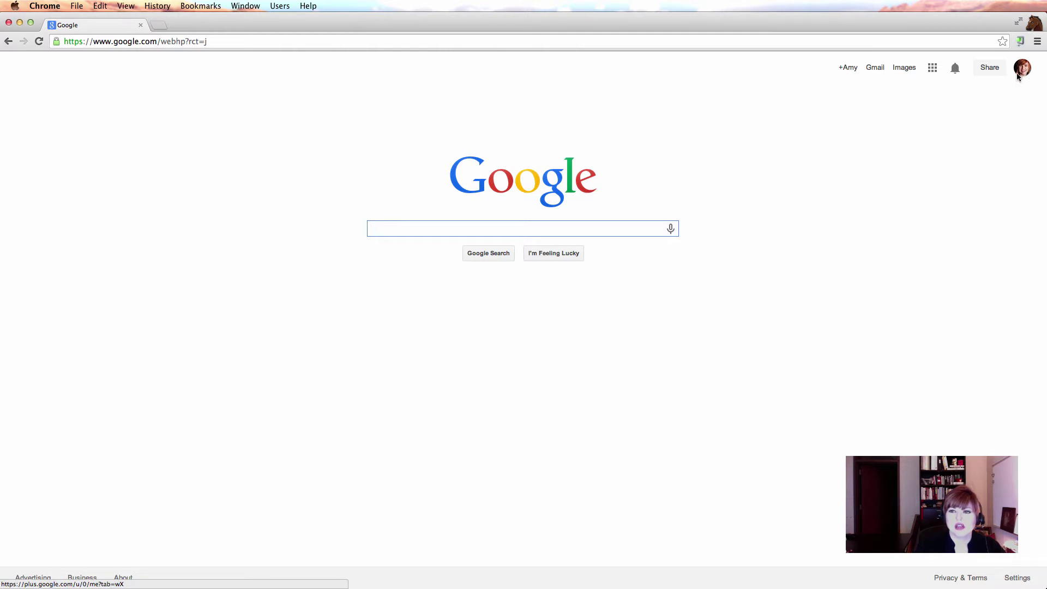
# Show the bookmarks bar from the Chrome menu's Bookmarks submenu and maximize the window
pyautogui.click(1039, 42)
pyautogui.click(996, 22)
pyautogui.moveTo(996, 22); pyautogui.dragTo(776, 21)
pyautogui.click(834, 42)
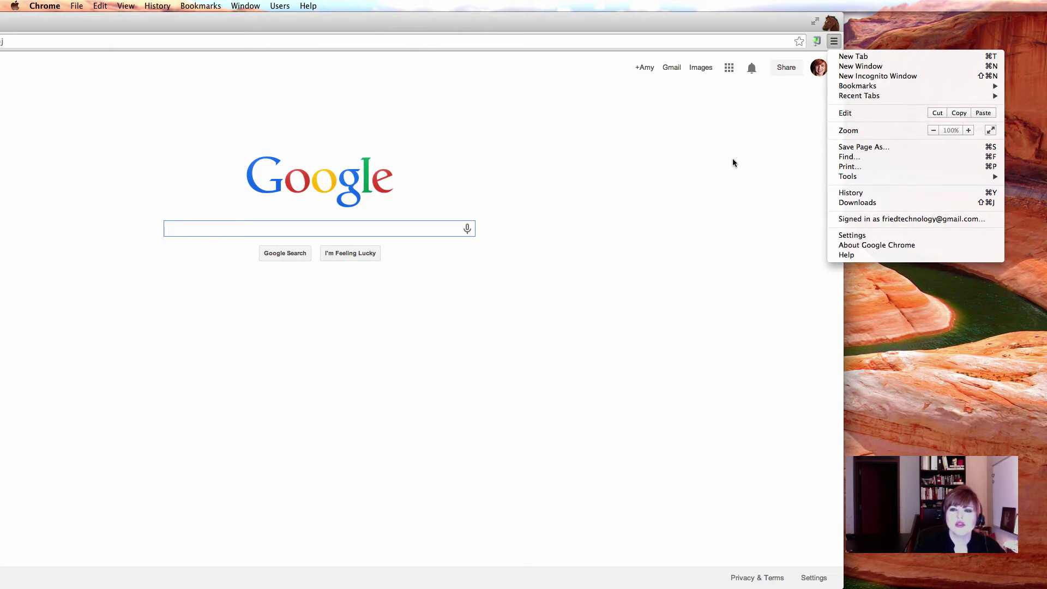
pyautogui.moveTo(871, 89)
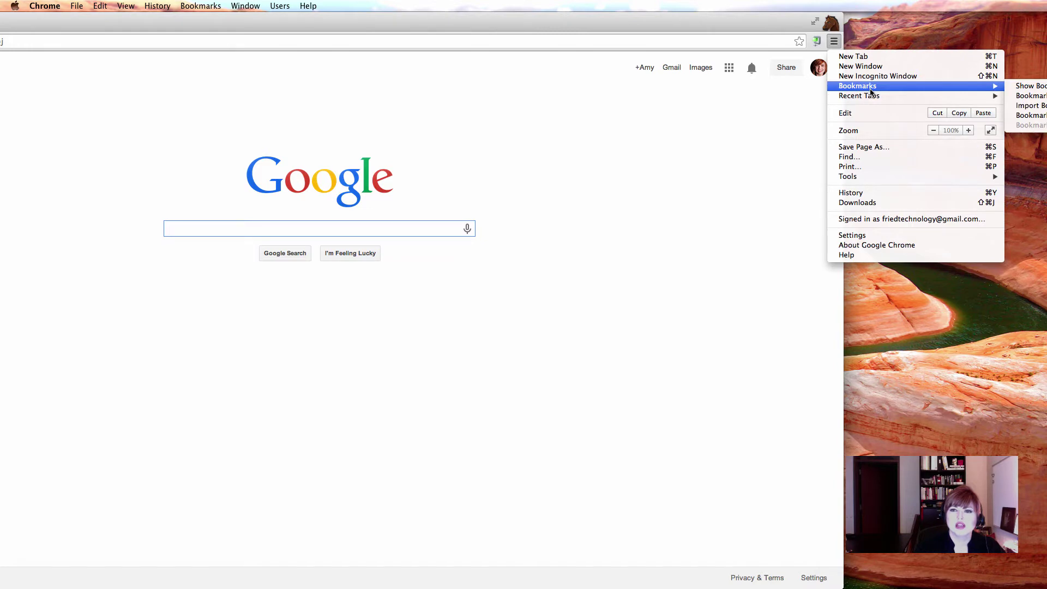
pyautogui.moveTo(740, 24); pyautogui.dragTo(649, 24)
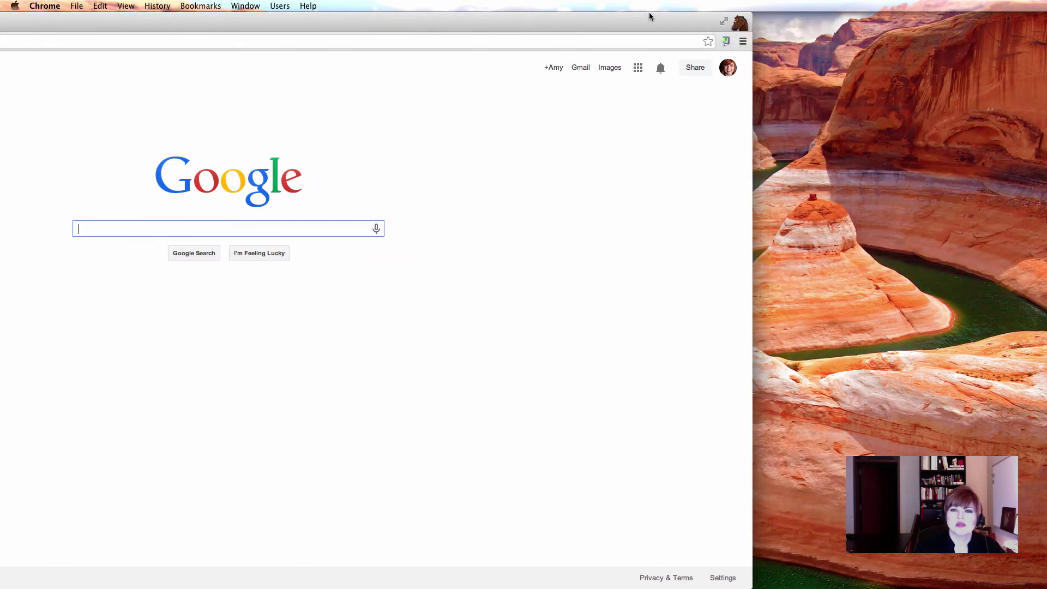
pyautogui.click(745, 43)
pyautogui.moveTo(769, 88)
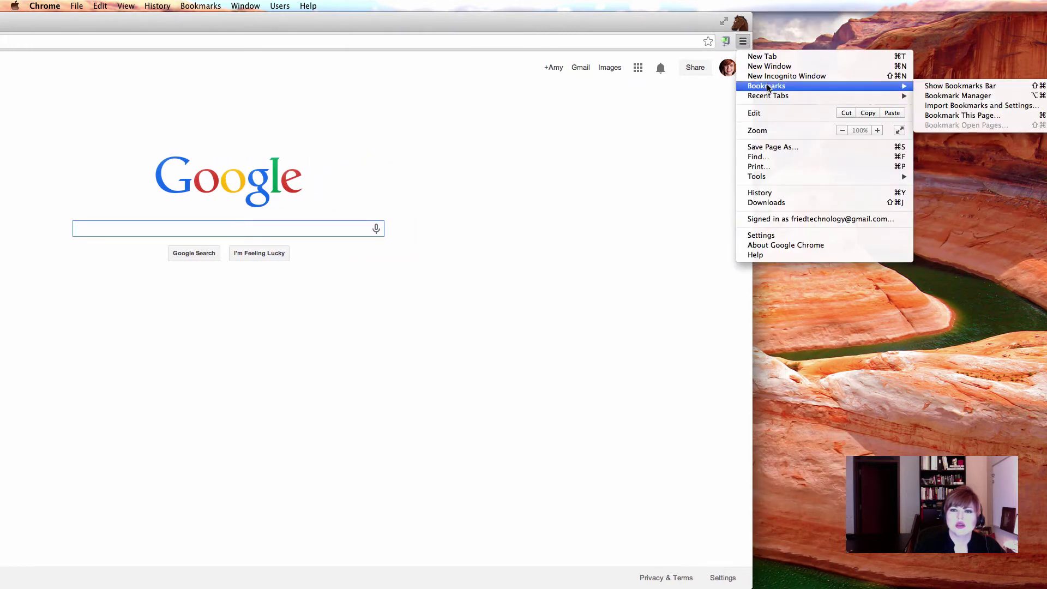
pyautogui.click(976, 89)
pyautogui.doubleClick(569, 22)
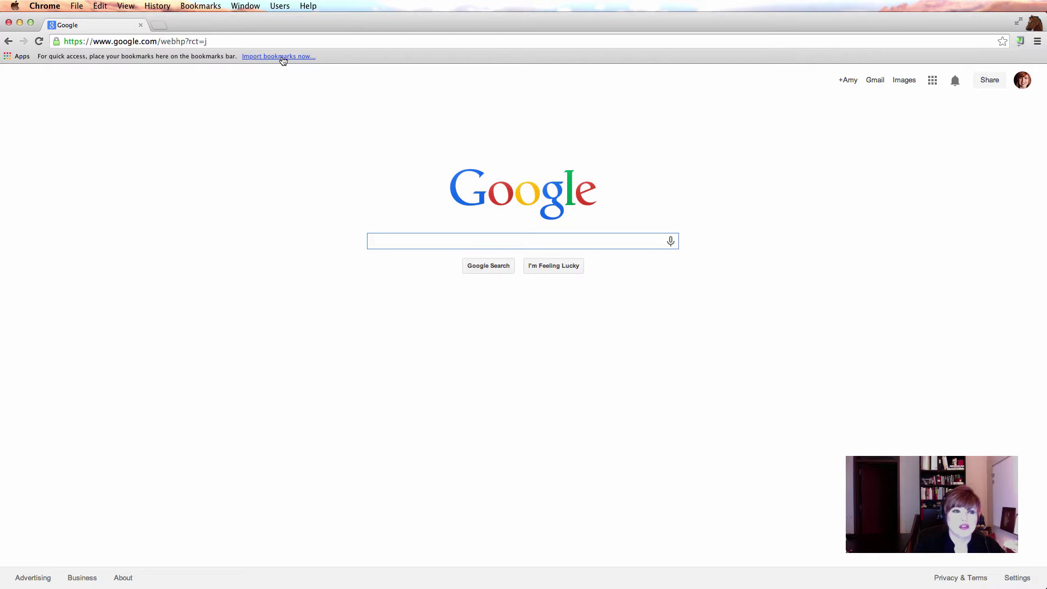
pyautogui.click(158, 26)
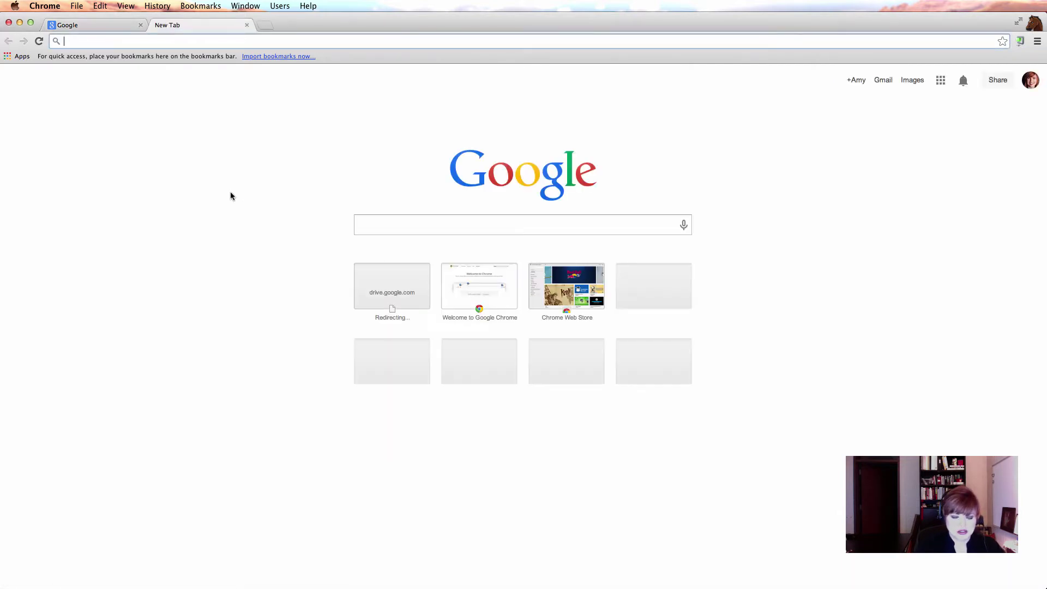
pyautogui.write('www.fr')
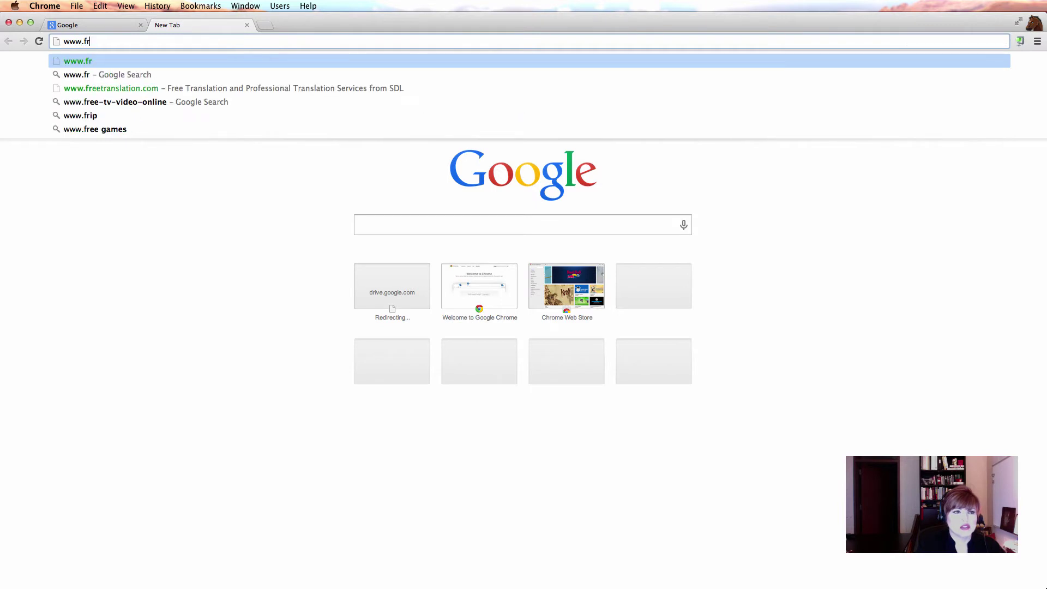
pyautogui.write('ied')
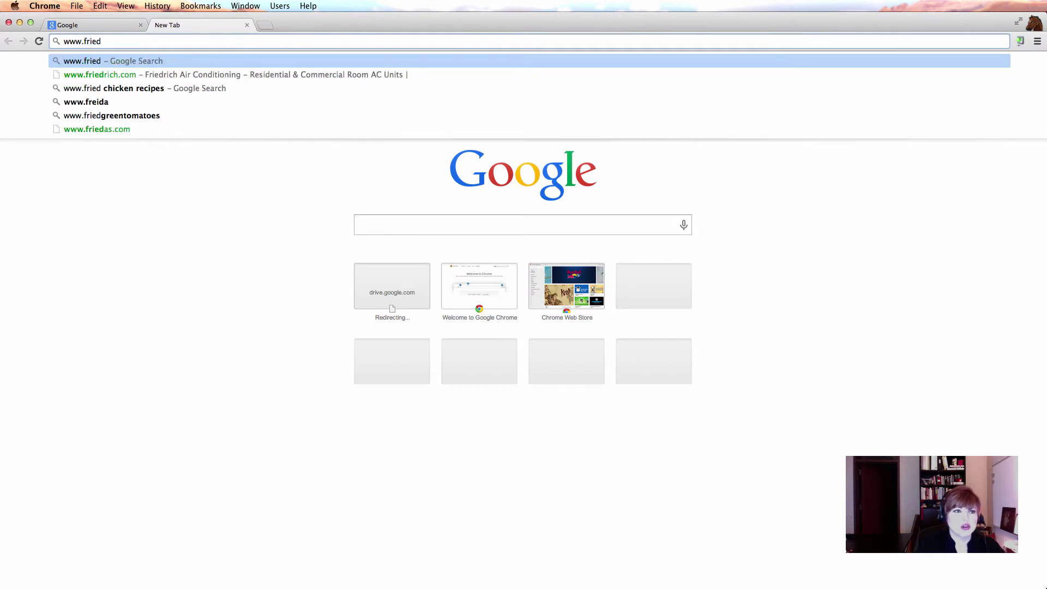
pyautogui.write('techno')
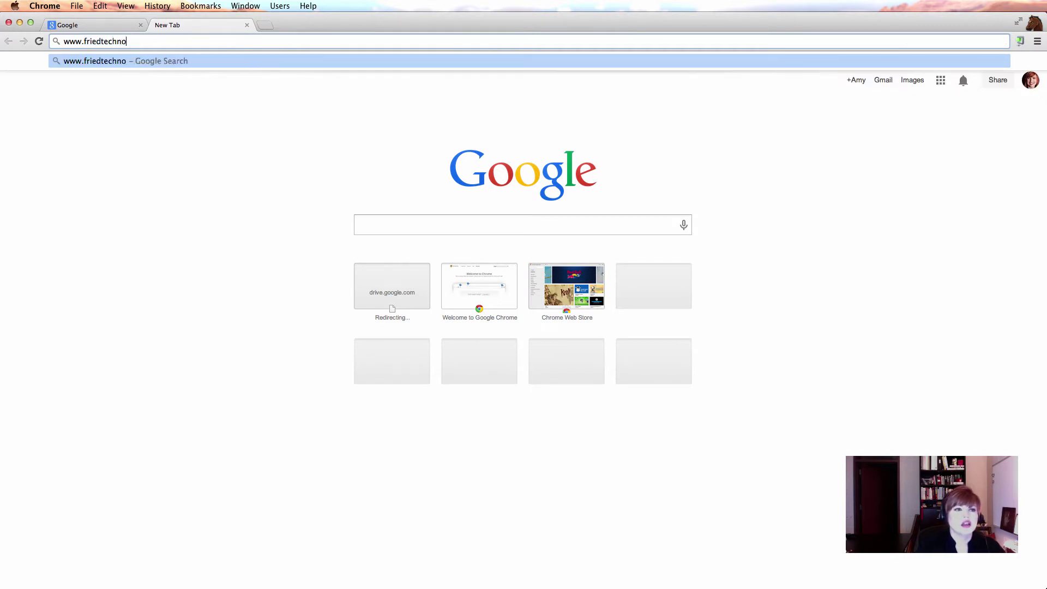
pyautogui.write('logy.com')
pyautogui.press('Return')
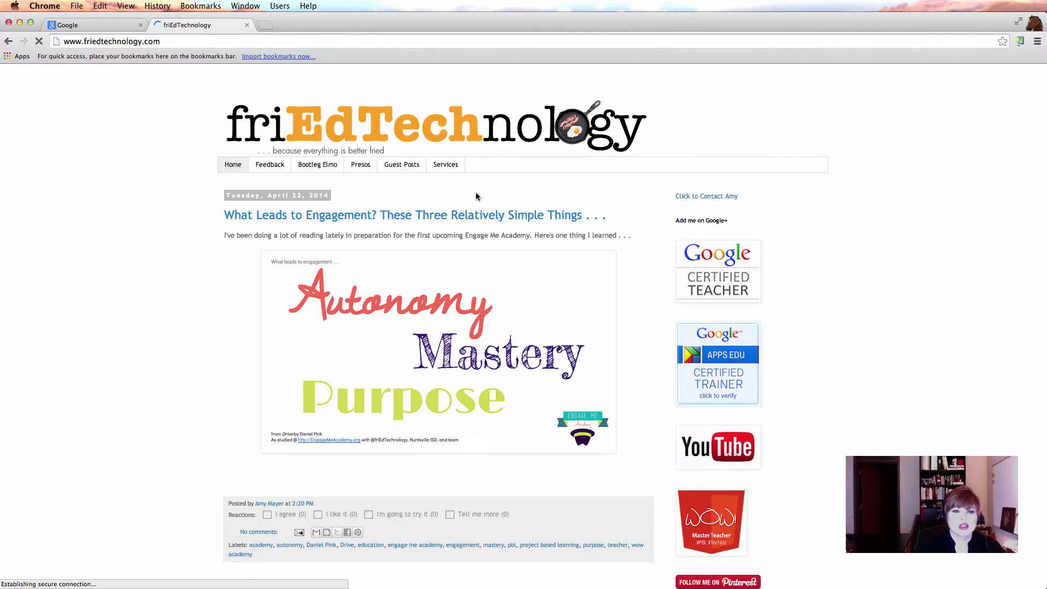
# Bookmark friEdTechnology to the bookmarks bar, close its tab, and reopen it from the bookmark
pyautogui.click(1004, 43)
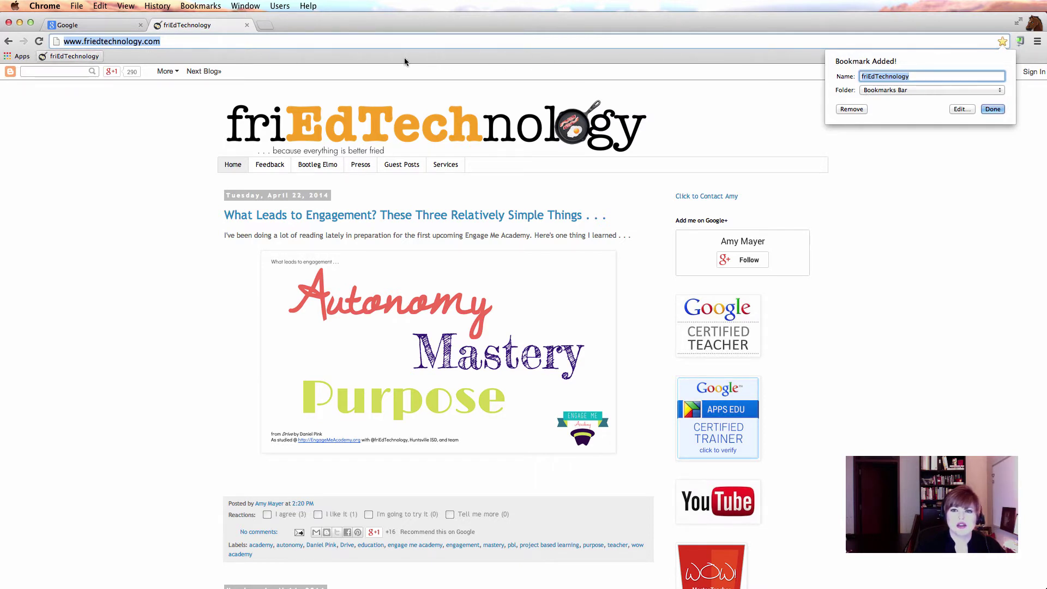
pyautogui.press('Return')
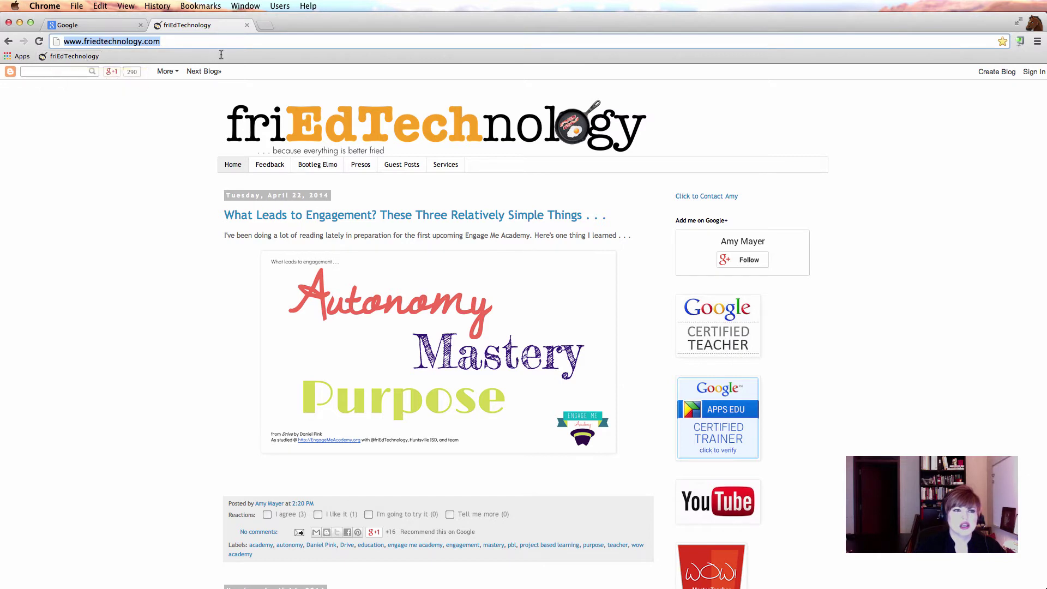
pyautogui.click(248, 25)
pyautogui.click(86, 58)
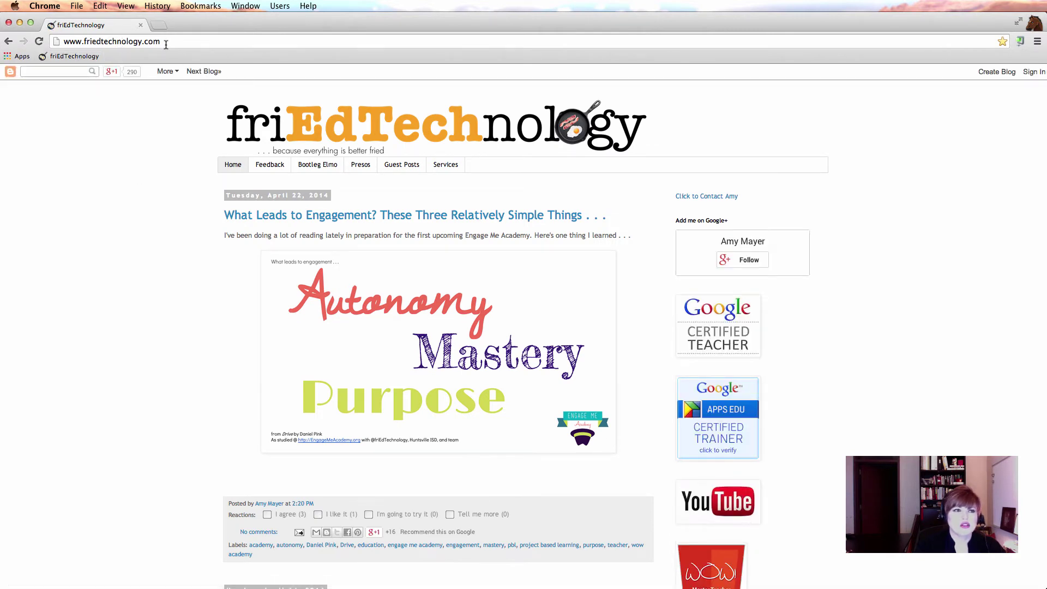
# Search freetech4teachers in a new tab and open the Free Technology for Teachers blog
pyautogui.click(158, 26)
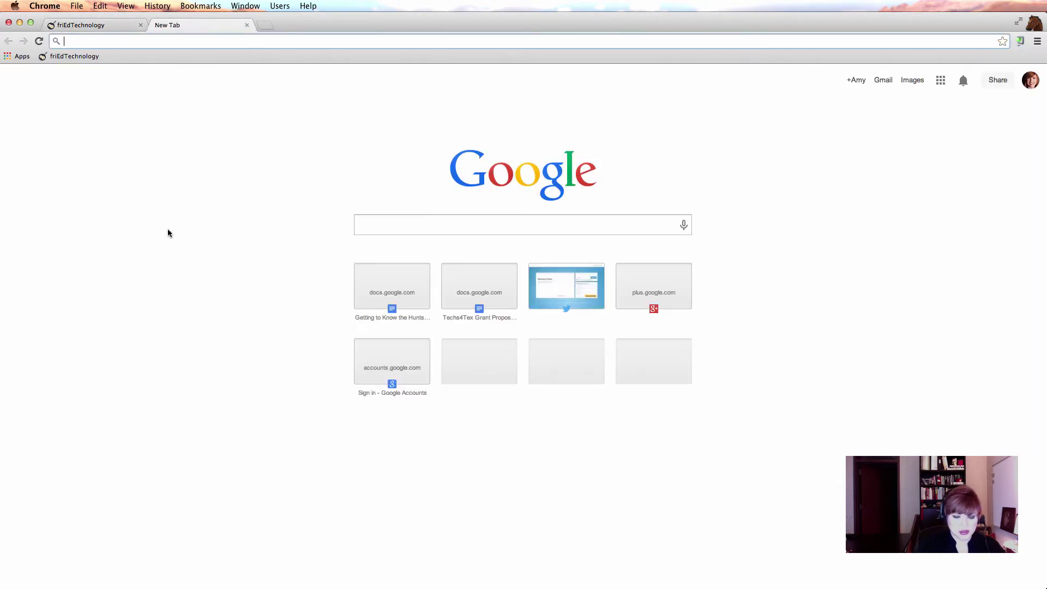
pyautogui.write('freetech')
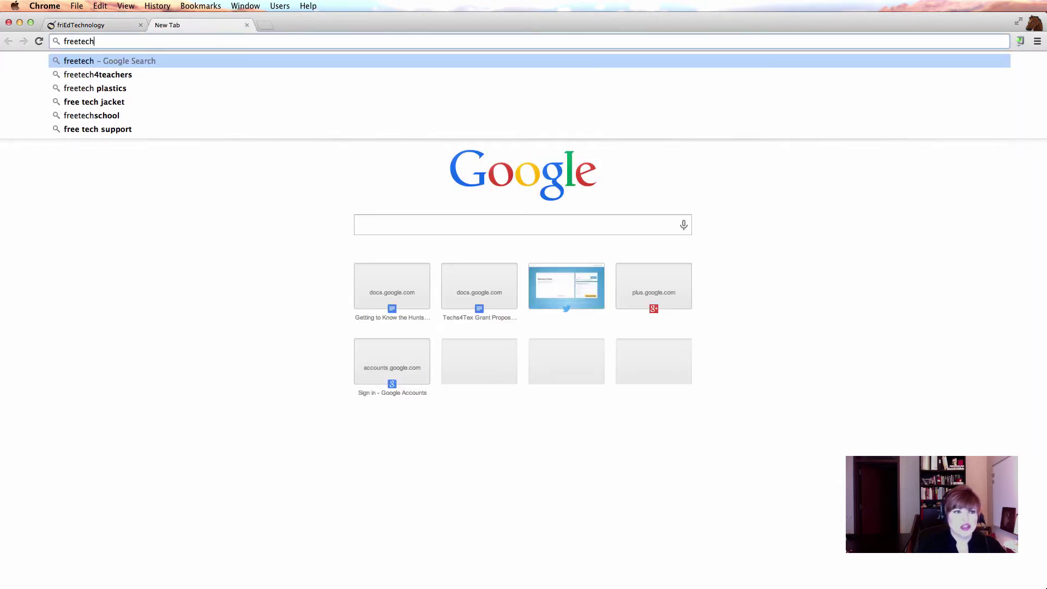
pyautogui.write('4')
pyautogui.press('Down')
pyautogui.press('Return')
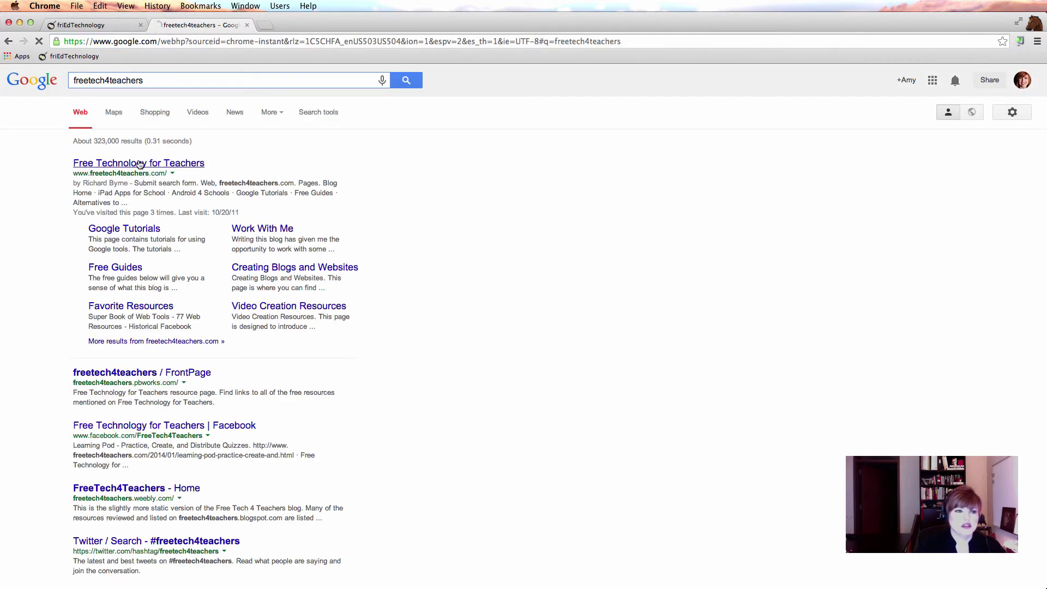
pyautogui.click(139, 164)
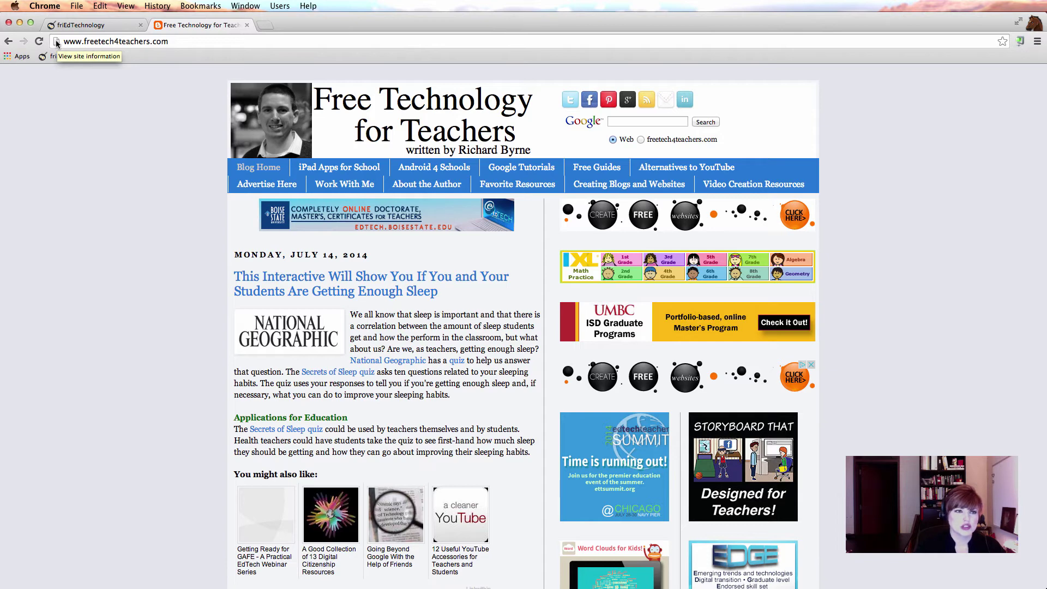
pyautogui.moveTo(57, 44); pyautogui.dragTo(75, 152)
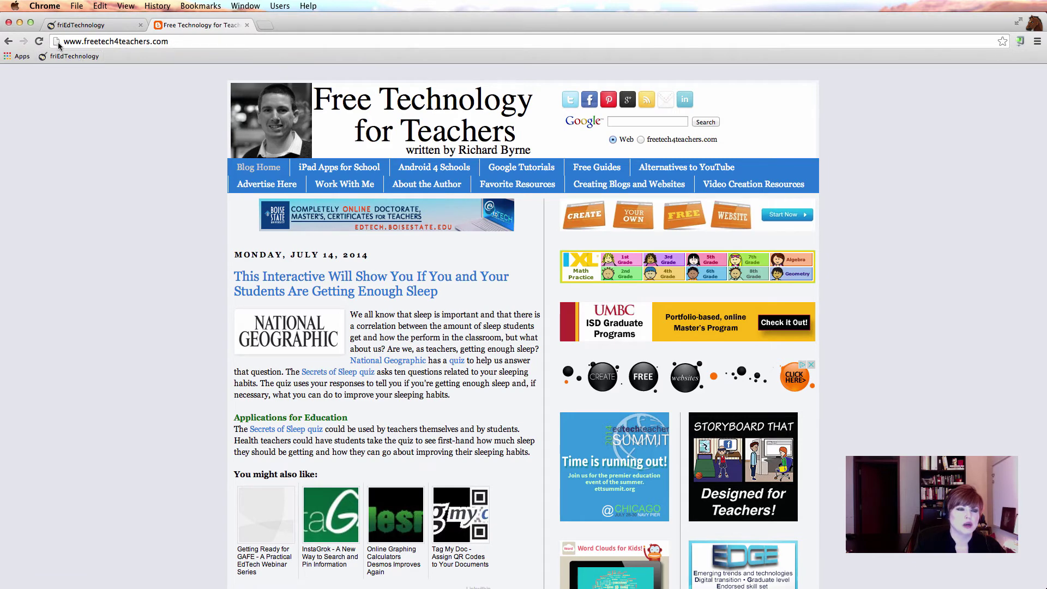
pyautogui.moveTo(58, 41)
pyautogui.mouseDown()
pyautogui.moveTo(151, 61)
pyautogui.moveTo(74, 213)
pyautogui.moveTo(71, 43)
pyautogui.mouseUp()
# Delete the duplicate friEdTechnology bookmark from the bookmarks bar
pyautogui.click(98, 24)
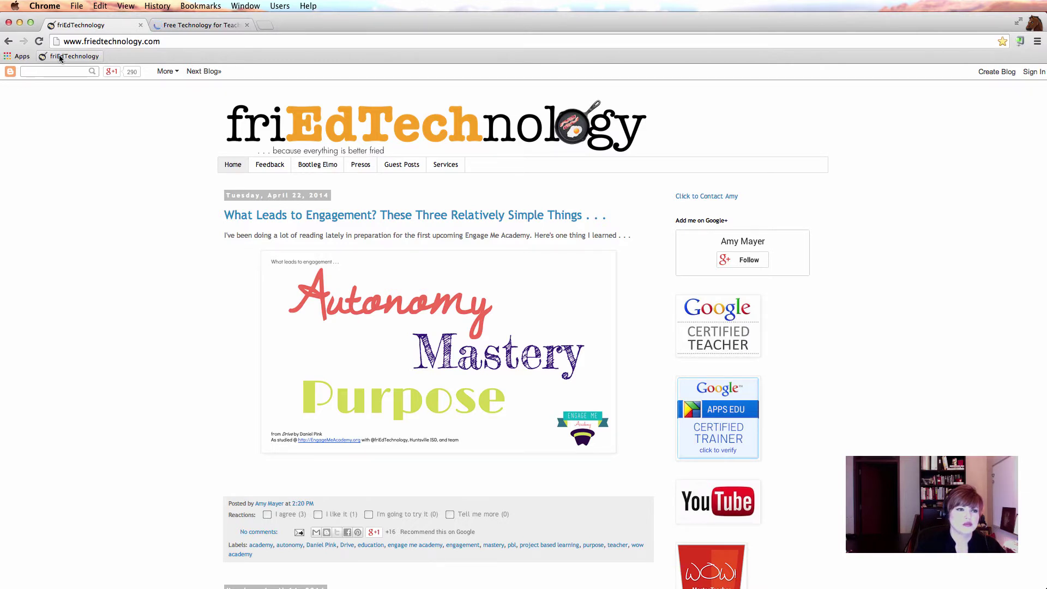
pyautogui.moveTo(56, 41); pyautogui.dragTo(139, 62)
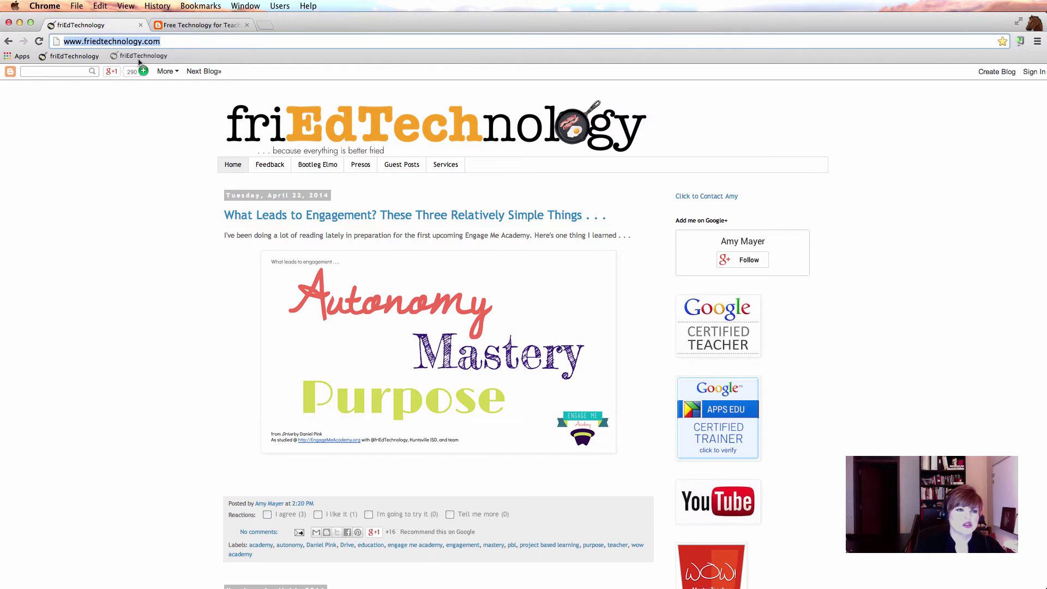
pyautogui.moveTo(139, 61); pyautogui.dragTo(139, 61)
pyautogui.rightClick(76, 57)
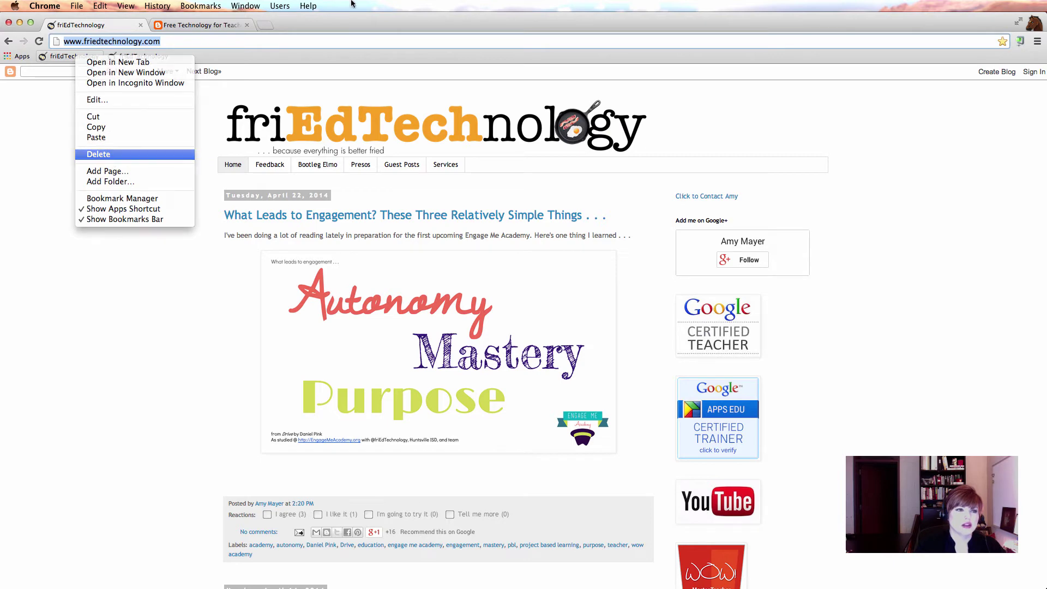
pyautogui.click(112, 158)
# Bookmark the Free Technology for Teachers page onto the bookmarks bar
pyautogui.click(203, 25)
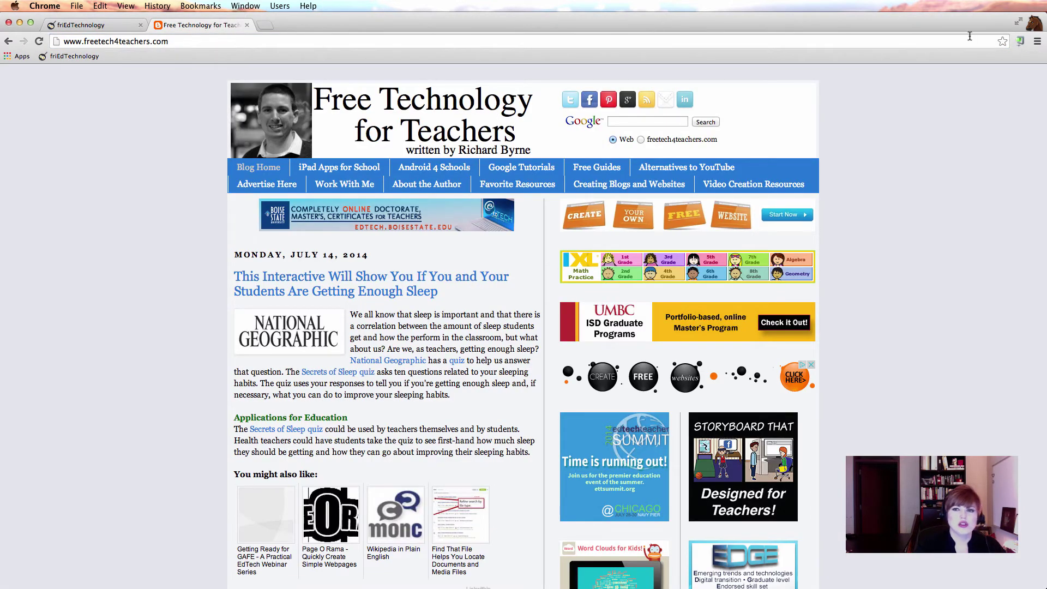
pyautogui.click(1002, 44)
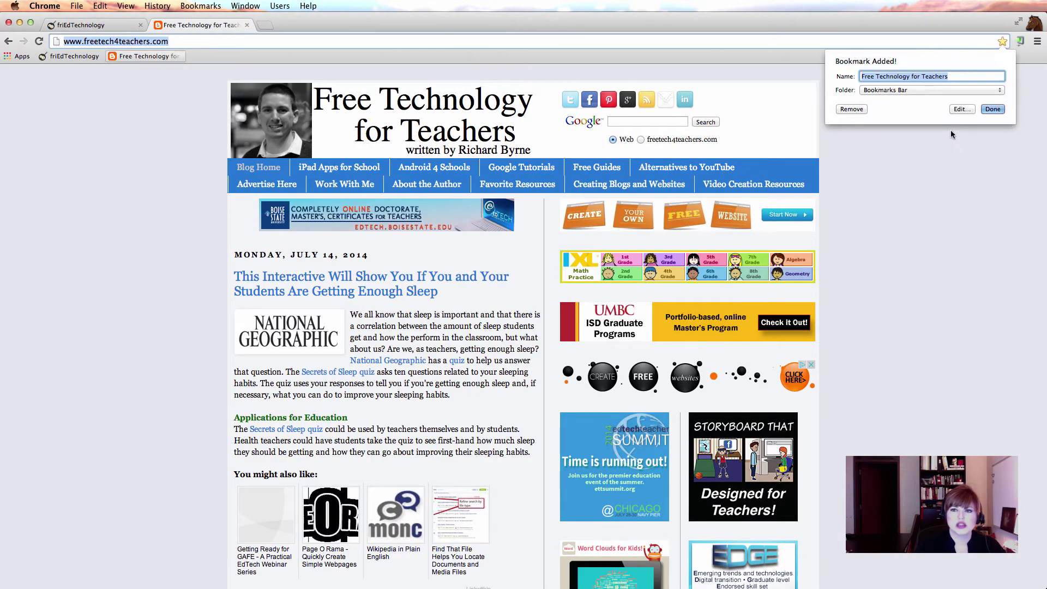
pyautogui.click(993, 110)
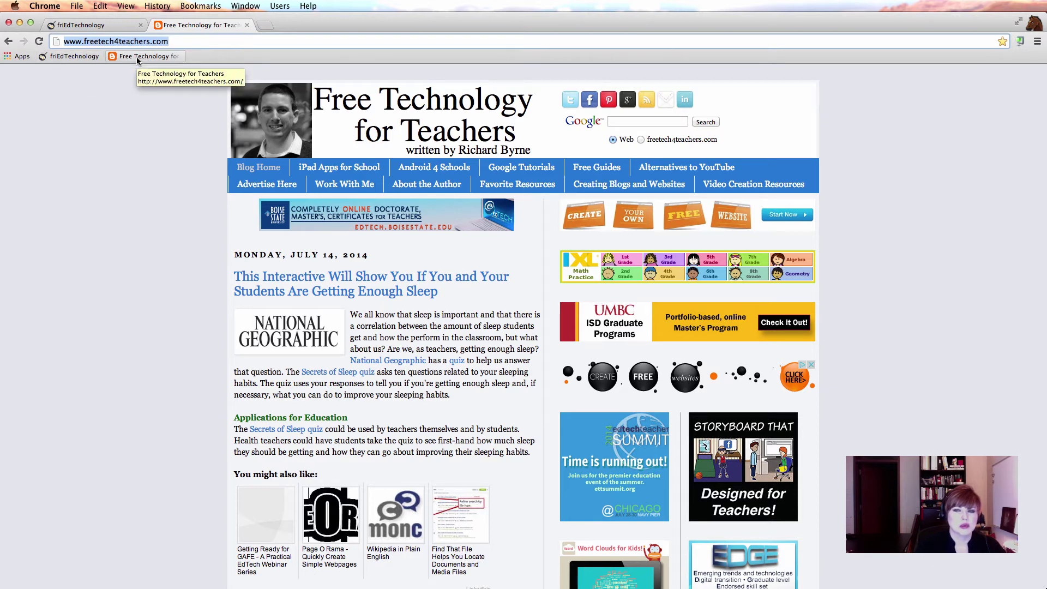
pyautogui.rightClick(198, 56)
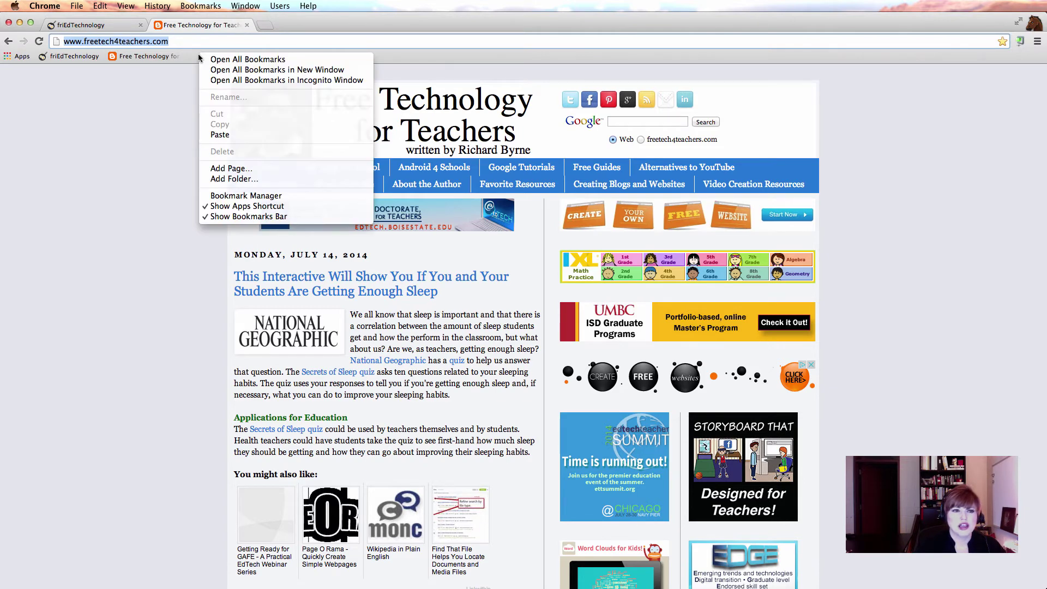
pyautogui.click(190, 57)
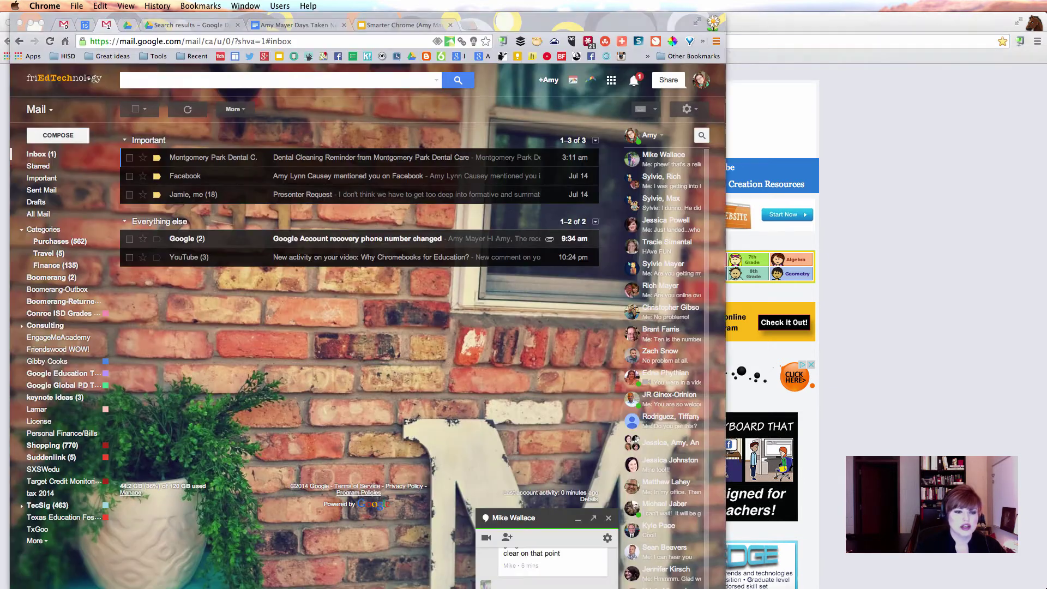
# Bring the Gmail window forward and preview its HISD, Great ideas, Tools and Recent bookmark folders
pyautogui.press('super+grave')
pyautogui.click(68, 56)
pyautogui.click(68, 56)
pyautogui.click(112, 56)
pyautogui.click(111, 55)
pyautogui.click(155, 55)
pyautogui.click(192, 56)
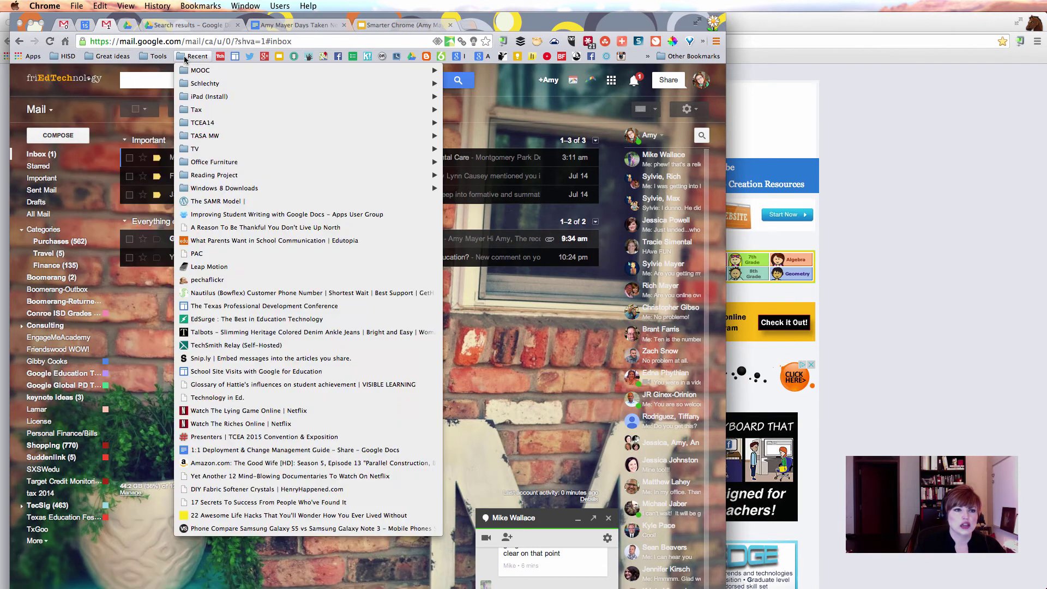
pyautogui.click(188, 57)
pyautogui.click(63, 56)
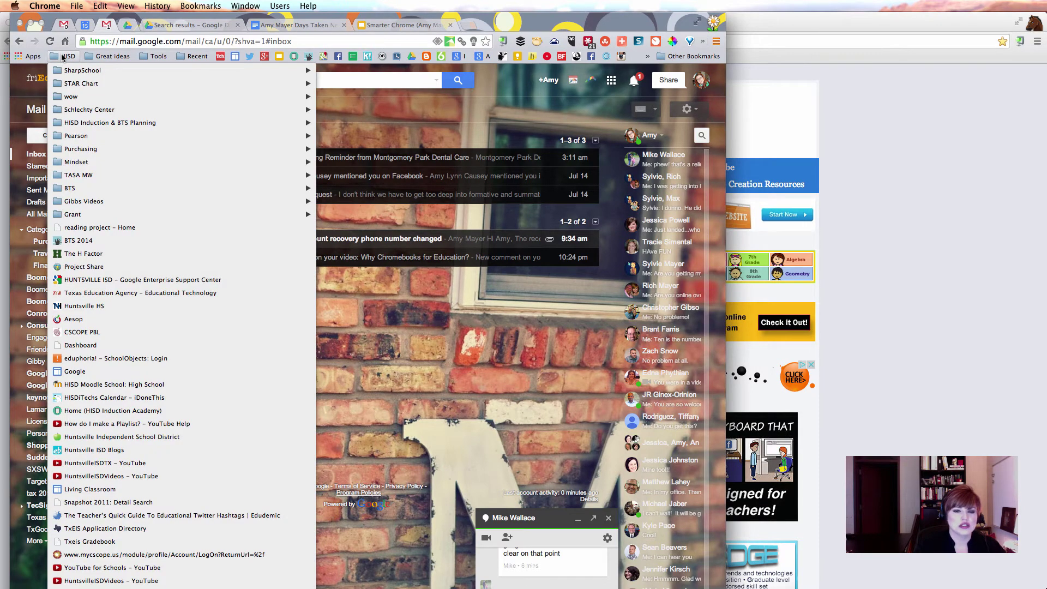
pyautogui.click(63, 56)
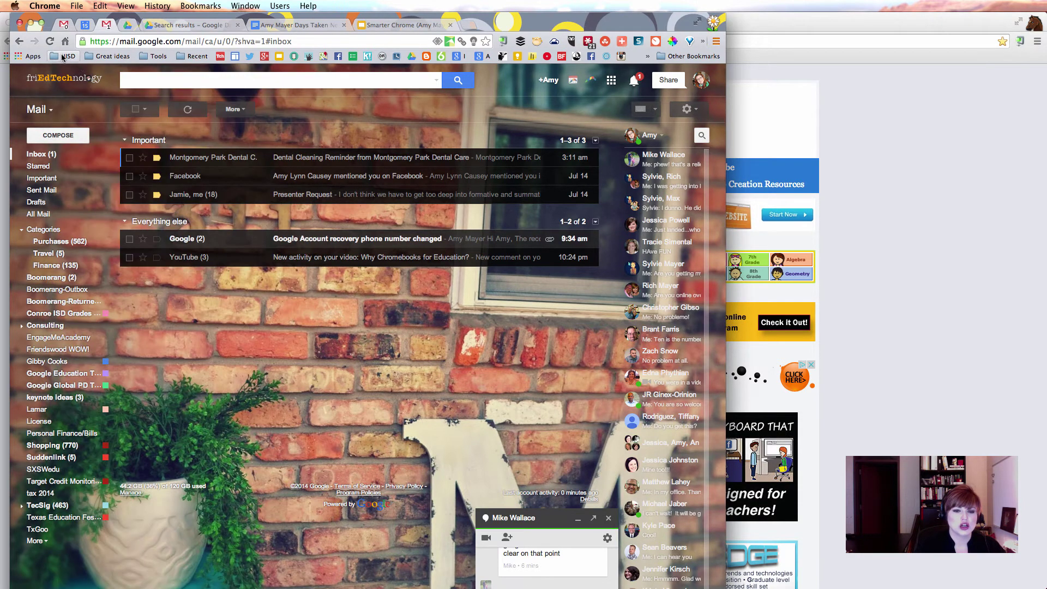
# Add a 'Work' bookmark folder, then drag Work first and Free Technology after it
pyautogui.click(882, 275)
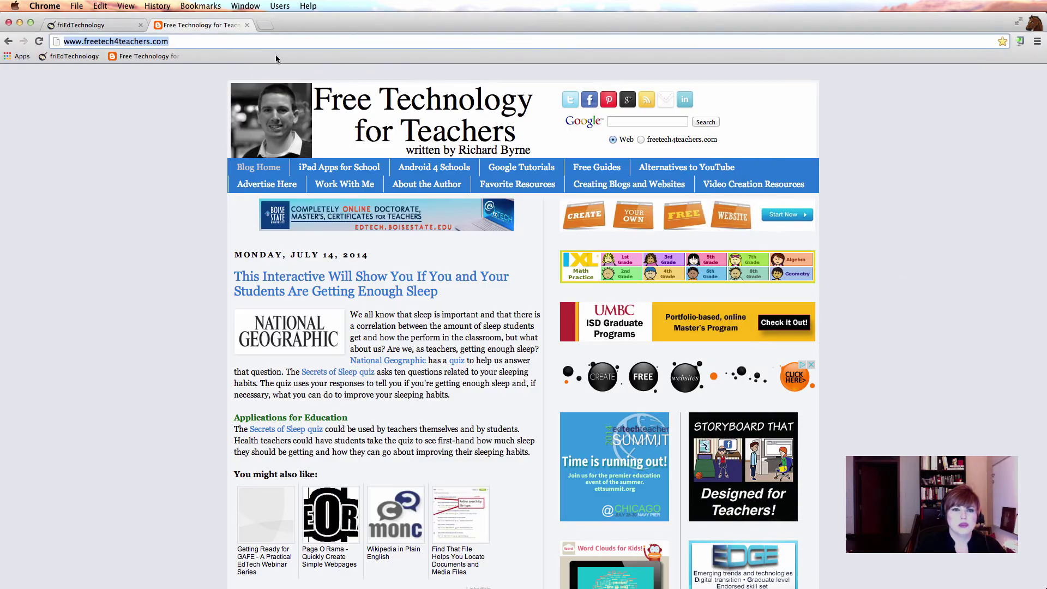
pyautogui.rightClick(208, 57)
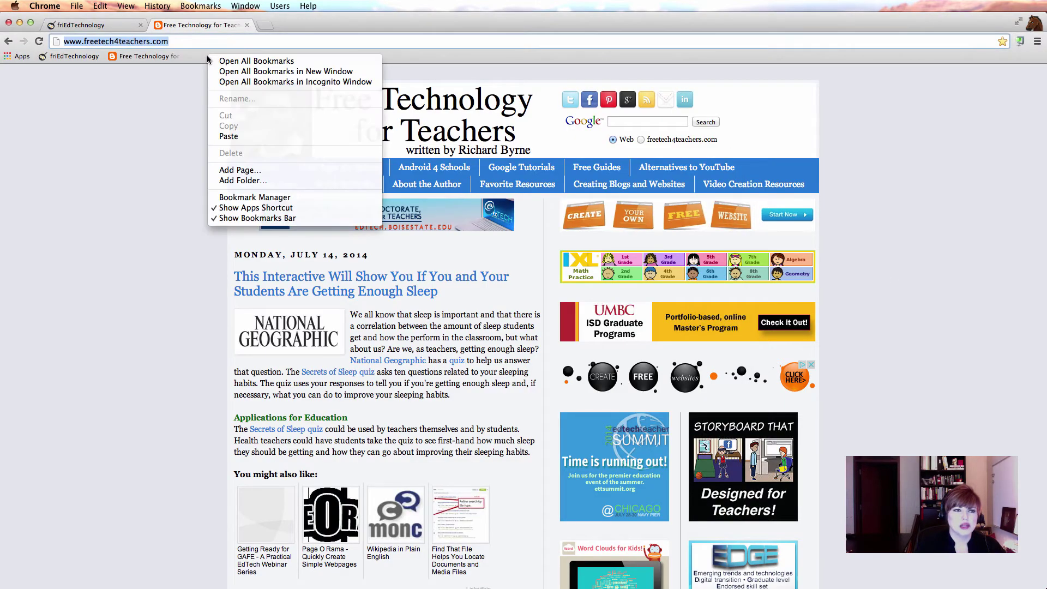
pyautogui.click(257, 181)
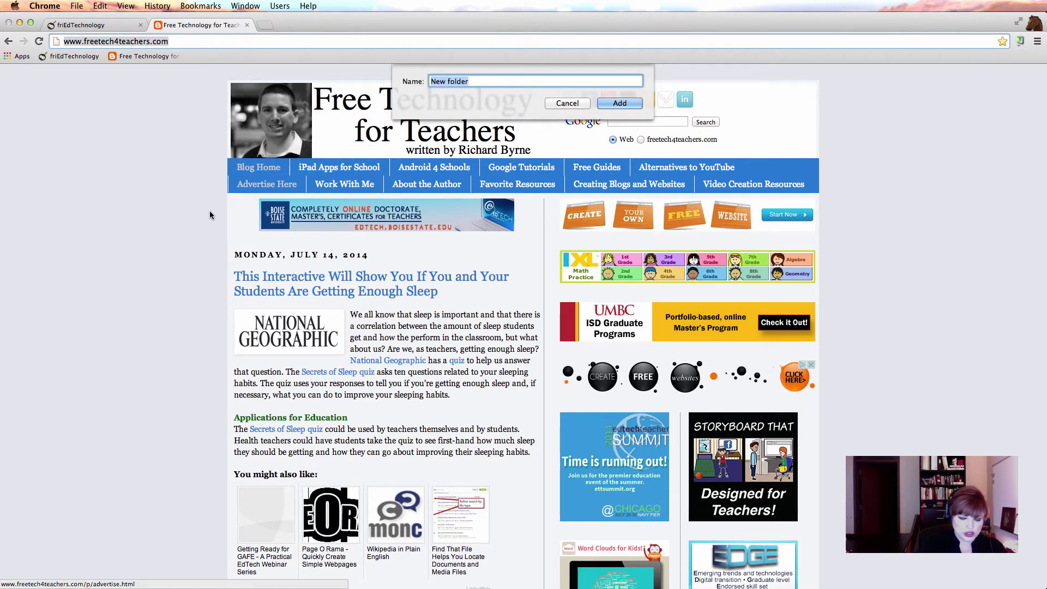
pyautogui.write('Work')
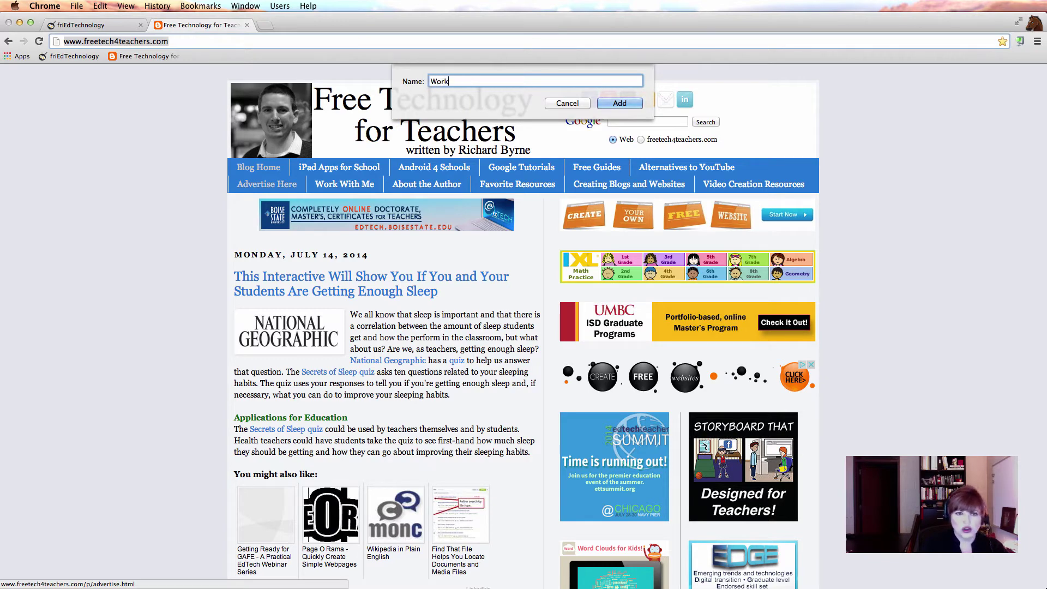
pyautogui.click(619, 103)
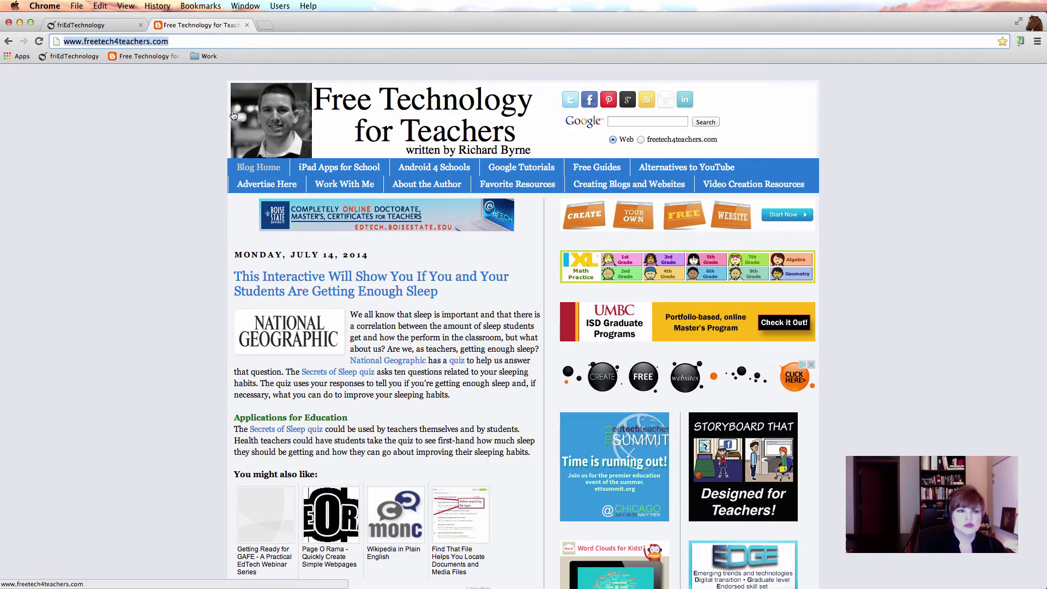
pyautogui.moveTo(209, 56); pyautogui.dragTo(52, 58)
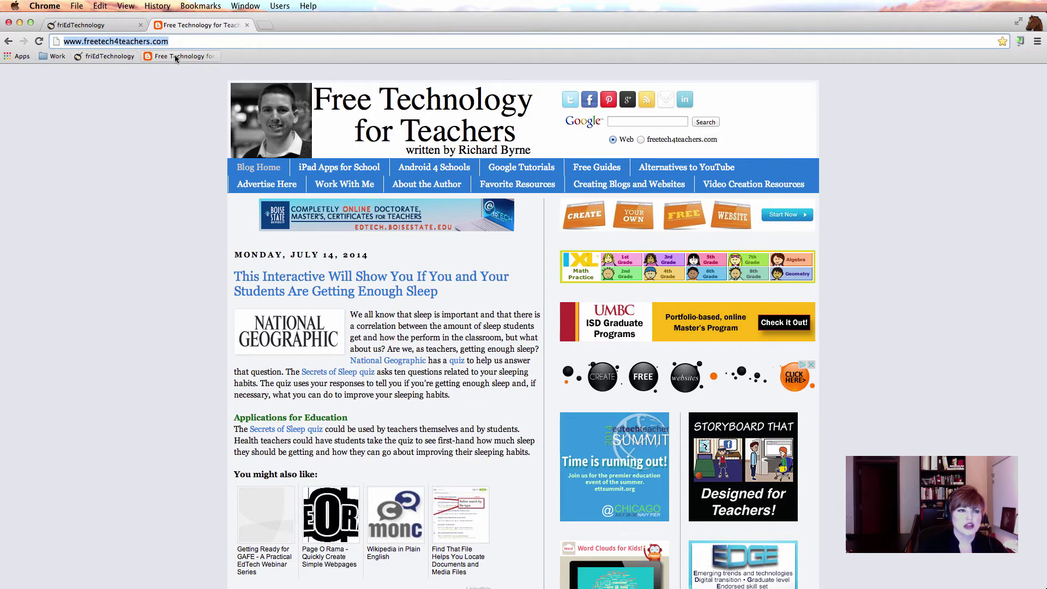
pyautogui.moveTo(190, 58); pyautogui.dragTo(101, 58)
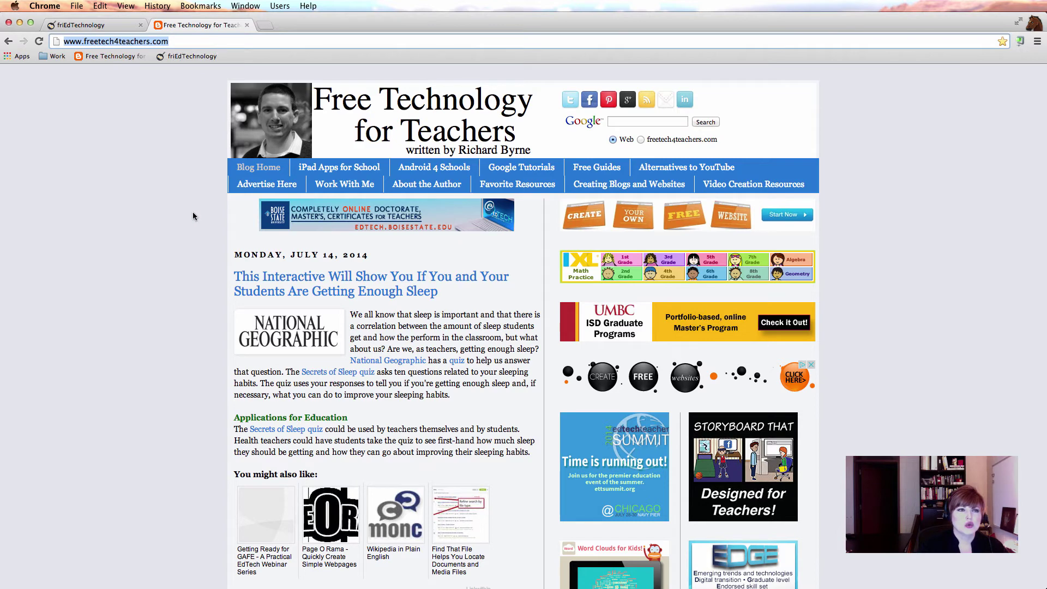
# Switch to the Gmail window, shift it aside, then bring the Free Technology window back forward
pyautogui.press('super+grave')
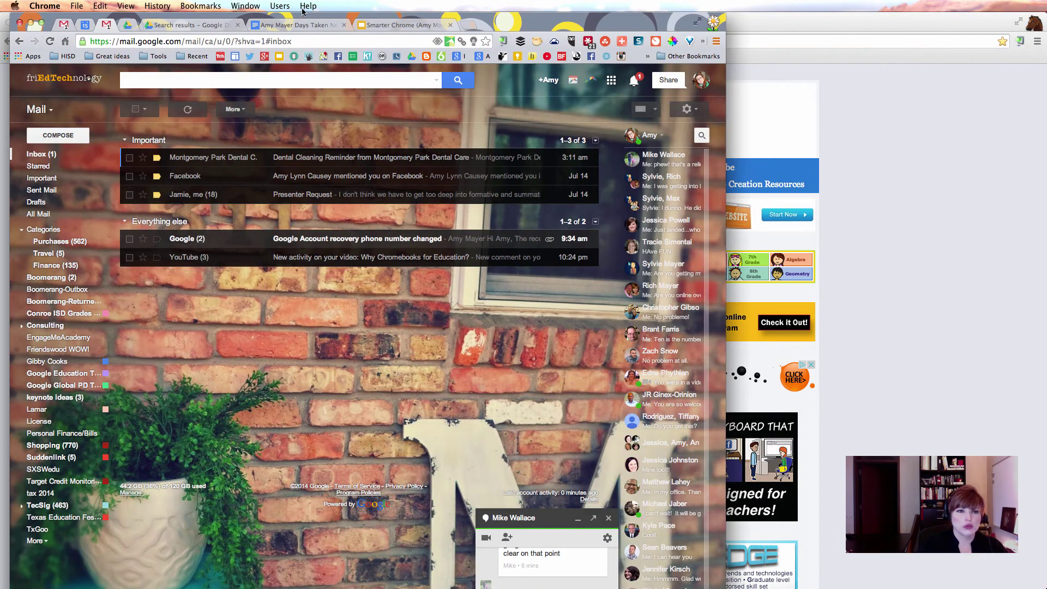
pyautogui.moveTo(317, 16); pyautogui.dragTo(306, 16)
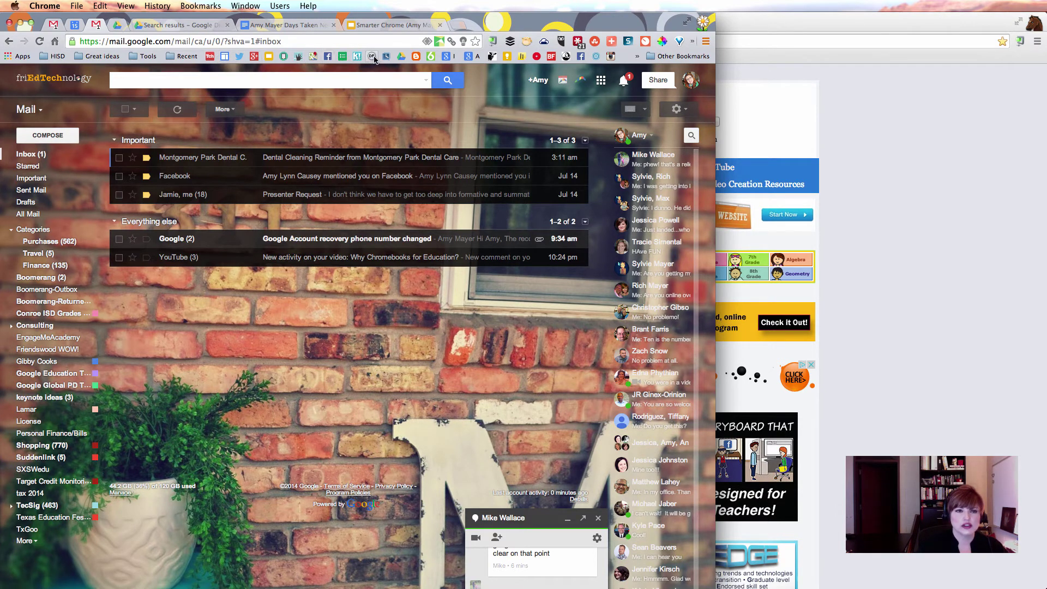
pyautogui.click(848, 24)
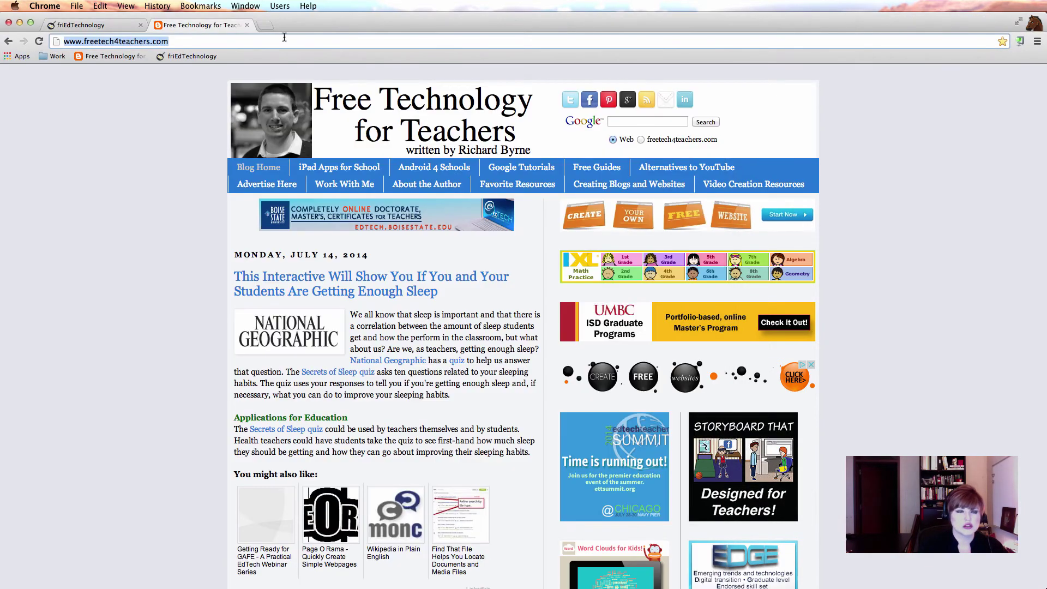
# Load twitter.com in a new tab
pyautogui.click(264, 25)
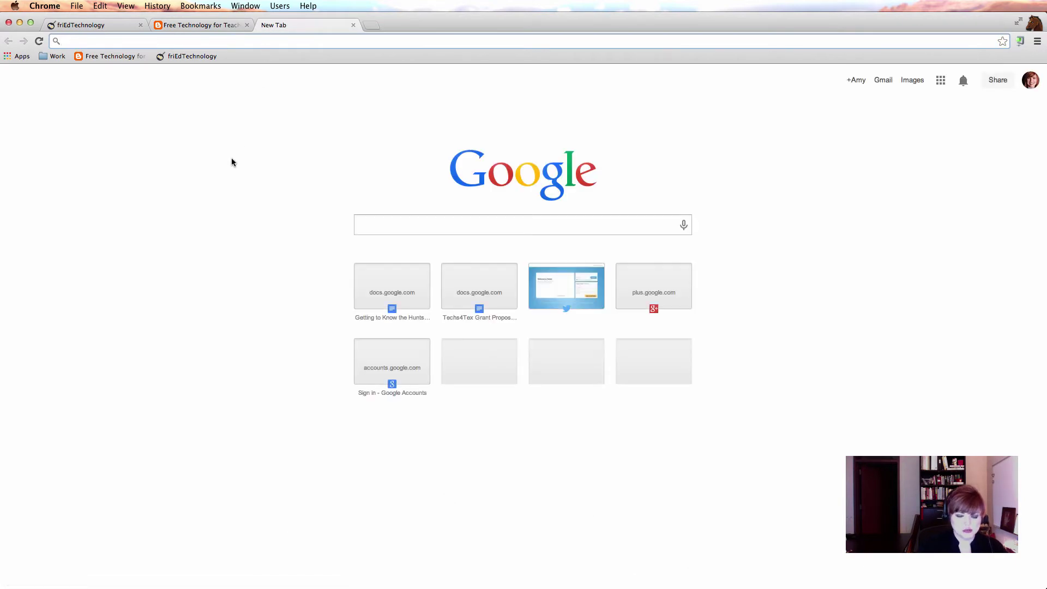
pyautogui.write('twitter.com')
pyautogui.press('Return')
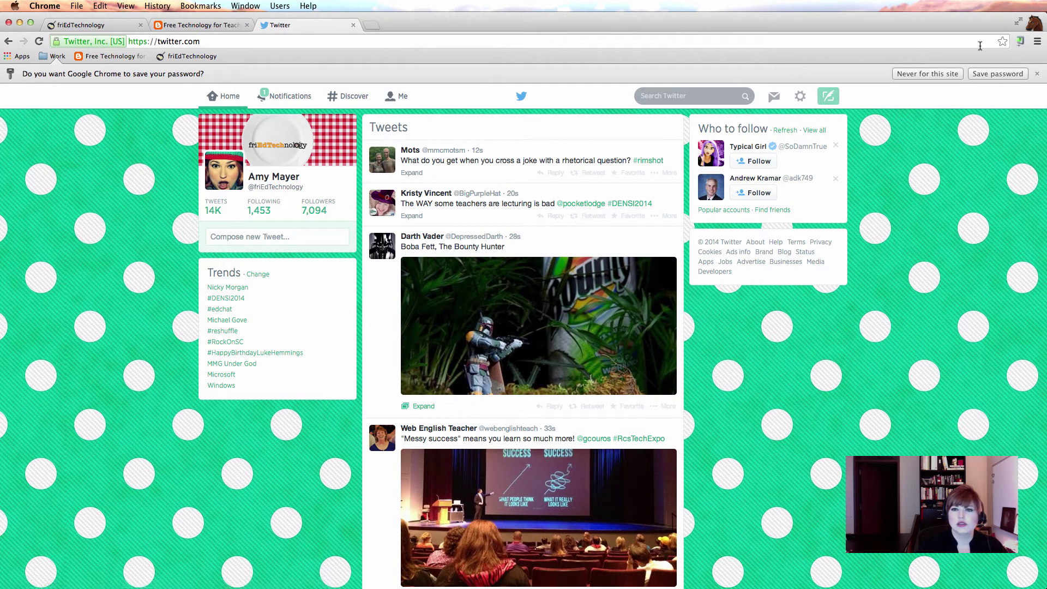
# Star the Twitter page onto the bookmarks bar, then edit the bookmark to an empty name
pyautogui.click(1003, 42)
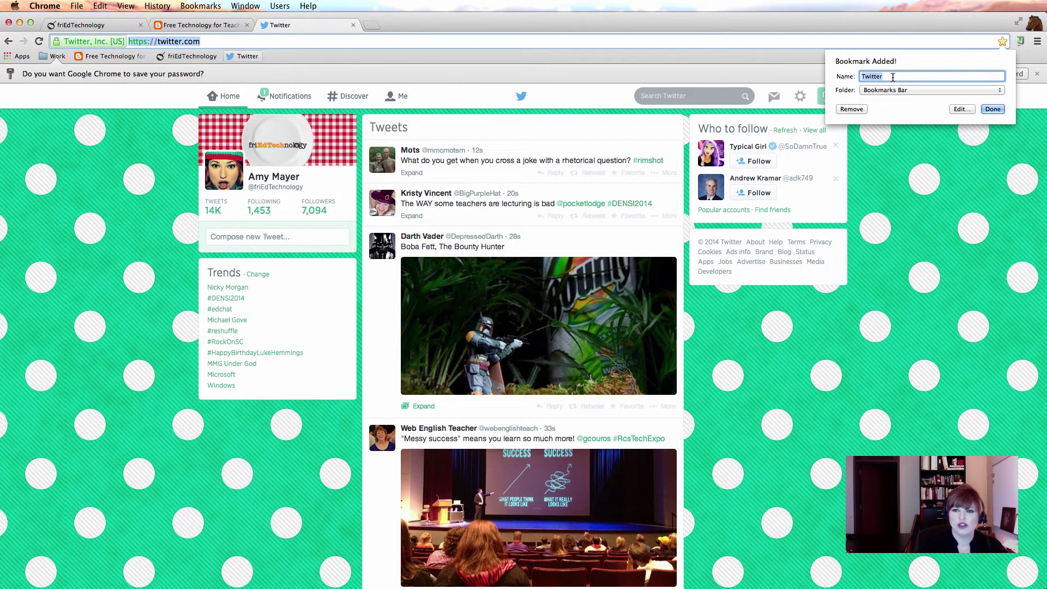
pyautogui.click(988, 109)
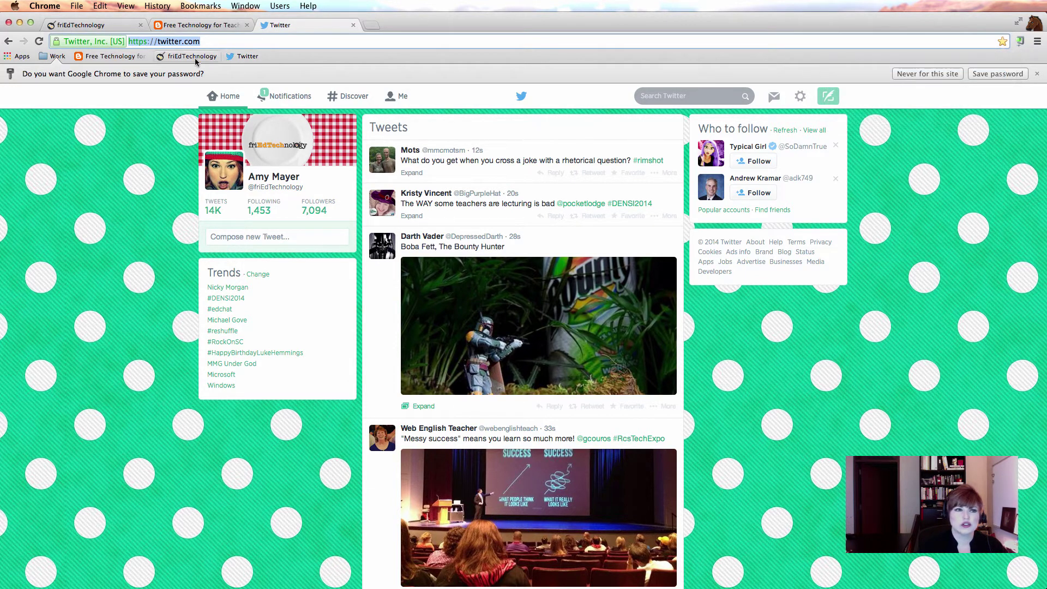
pyautogui.click(248, 55)
pyautogui.rightClick(247, 56)
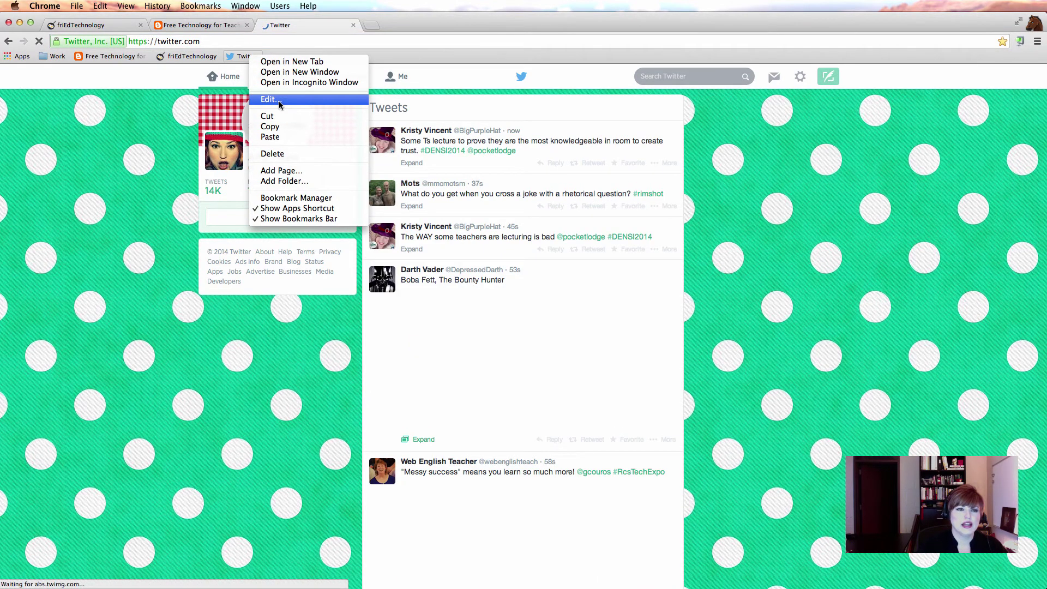
pyautogui.click(280, 100)
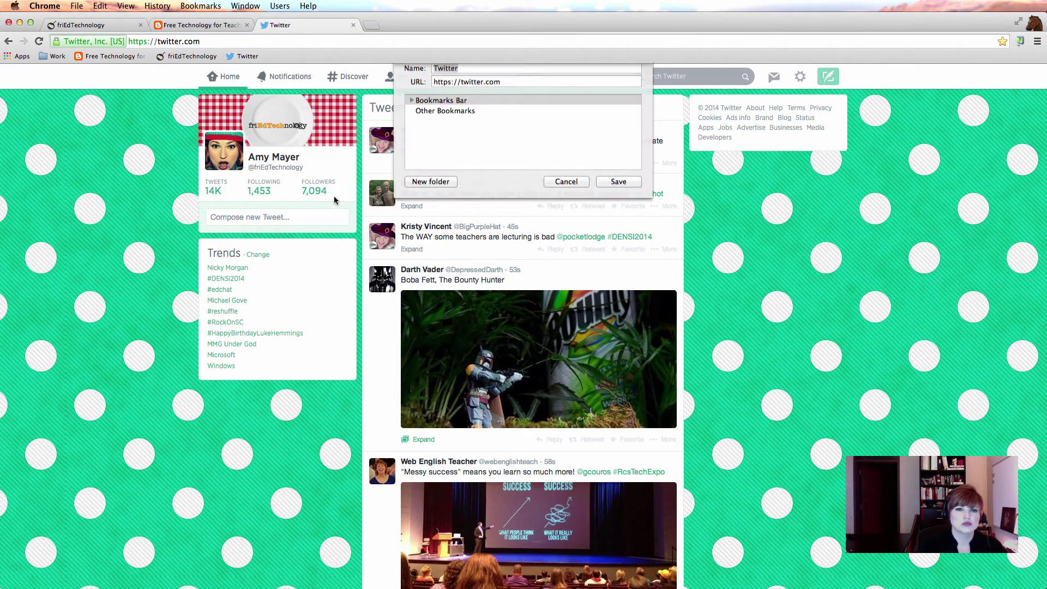
pyautogui.press('BackSpace')
pyautogui.click(633, 194)
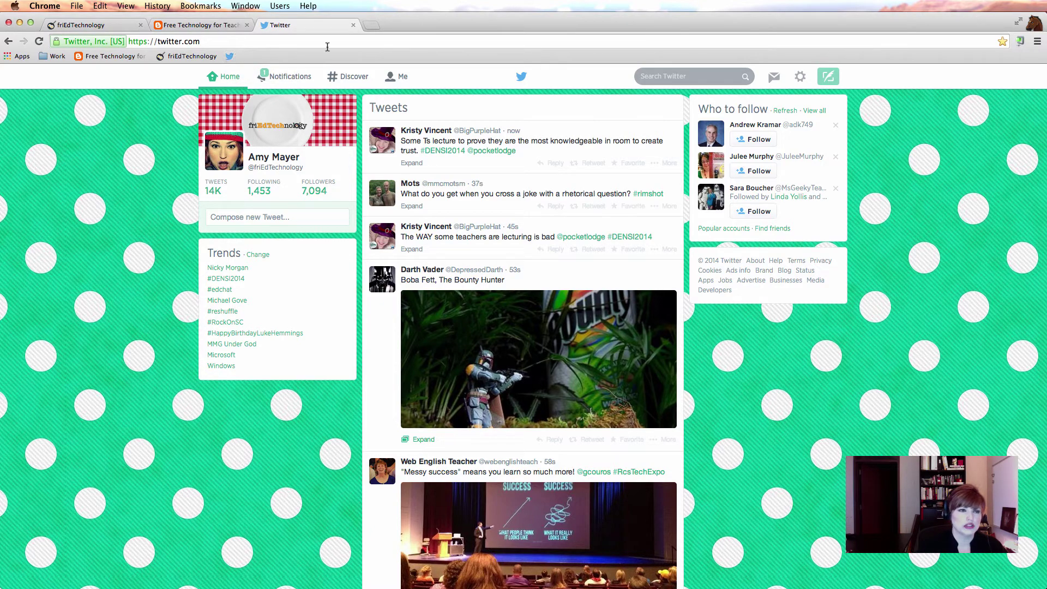
# Switch briefly to the Gmail window, then bring the Twitter window back in front
pyautogui.press('super+grave')
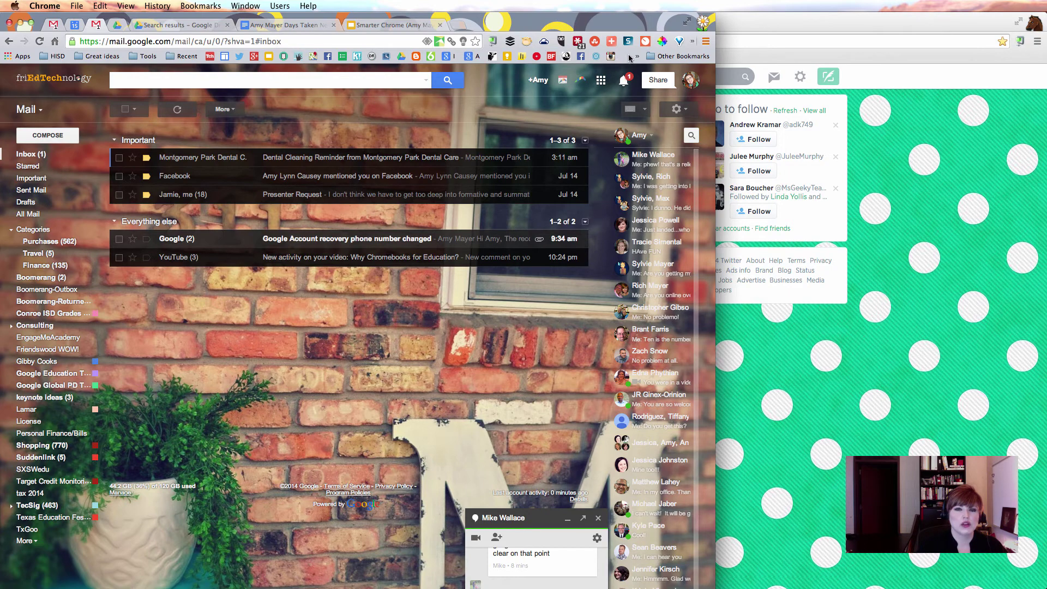
pyautogui.click(809, 26)
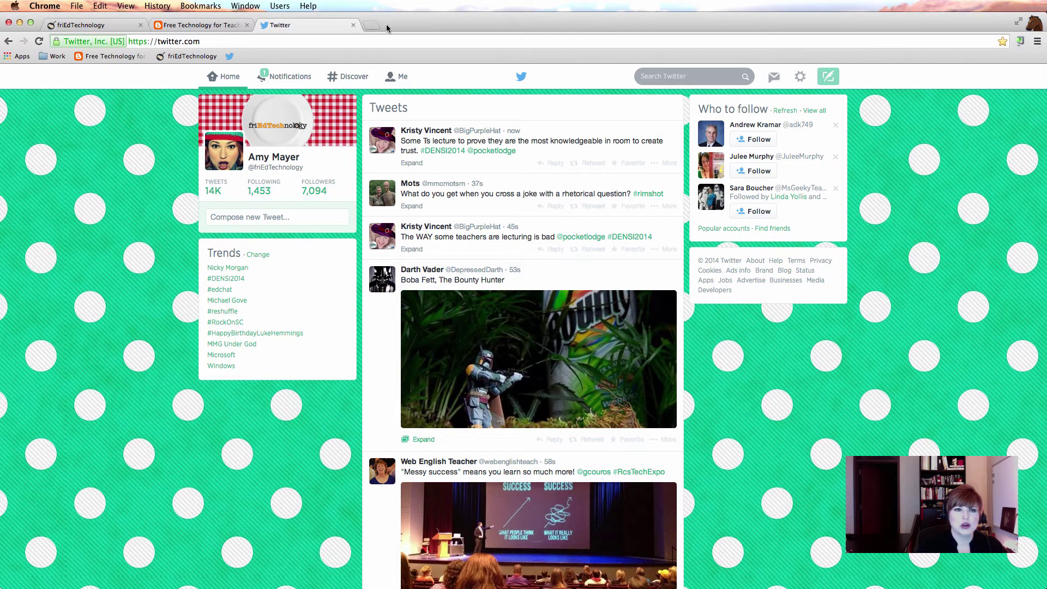
pyautogui.click(1037, 42)
pyautogui.click(1038, 44)
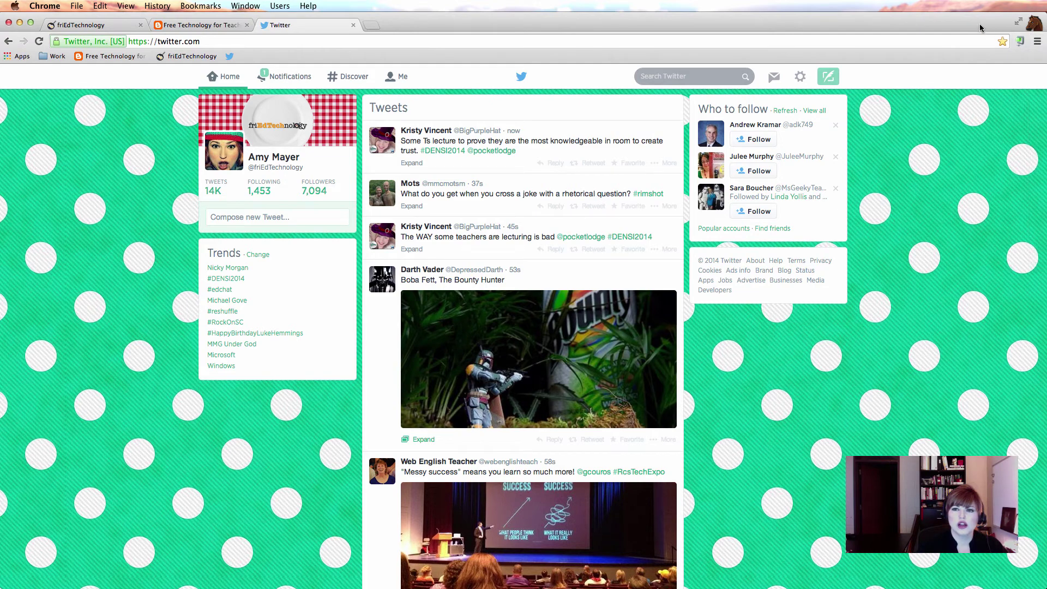
# Slide the window left, open the Bookmark Manager from the Bookmarks menu, and maximize it
pyautogui.moveTo(968, 25); pyautogui.dragTo(747, 22)
pyautogui.click(817, 42)
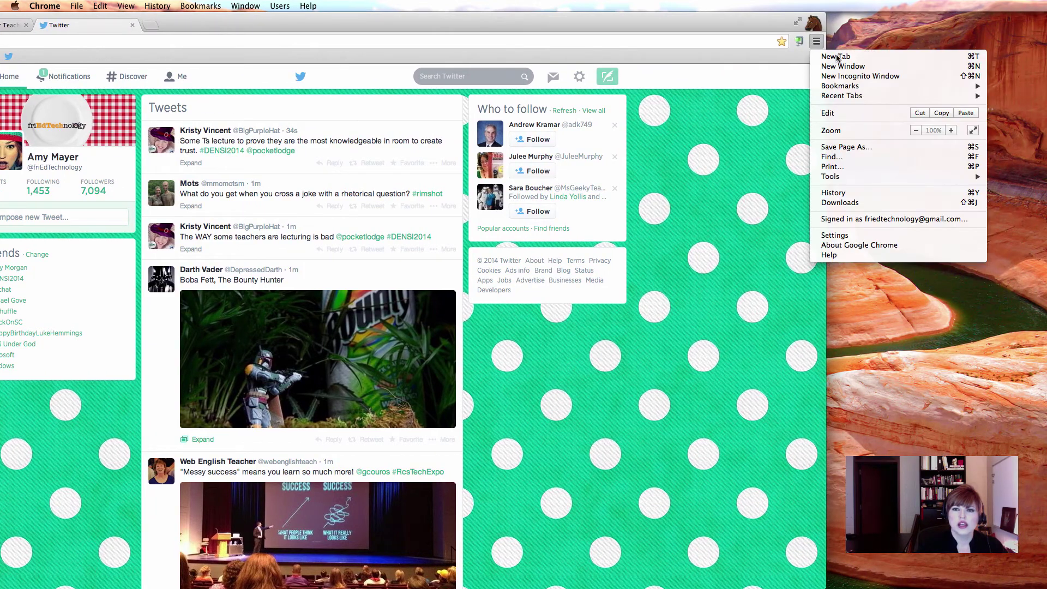
pyautogui.moveTo(857, 89)
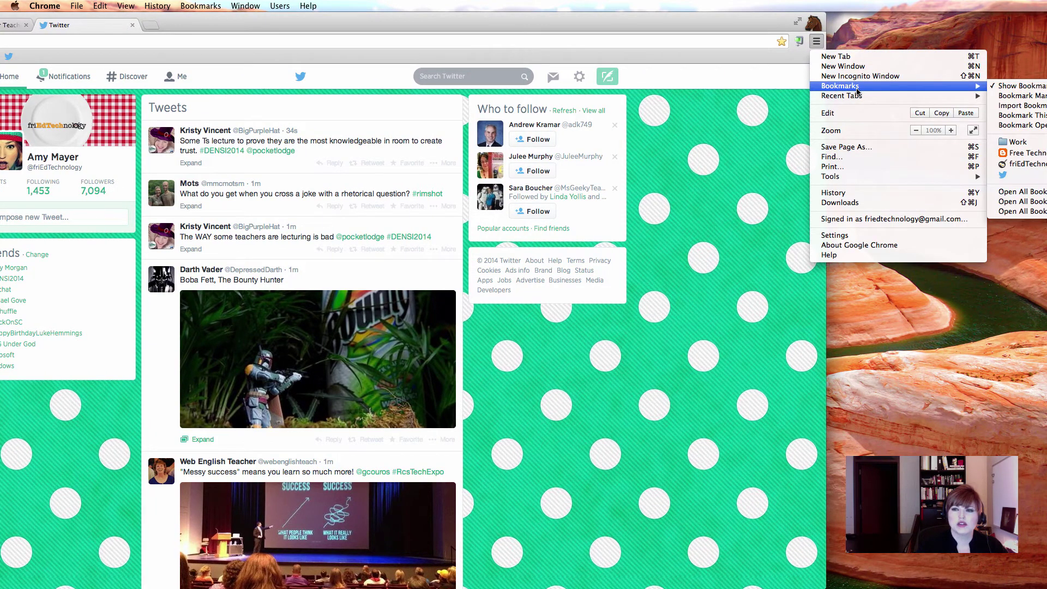
pyautogui.click(760, 21)
pyautogui.moveTo(760, 21); pyautogui.dragTo(654, 22)
pyautogui.click(710, 42)
pyautogui.moveTo(791, 86)
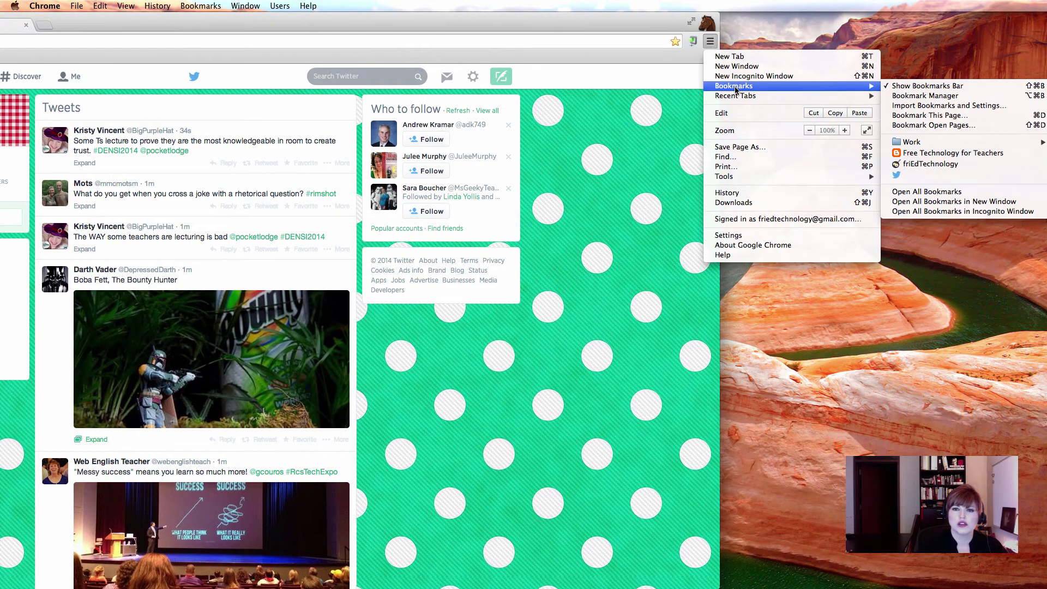
pyautogui.click(990, 102)
pyautogui.doubleClick(530, 25)
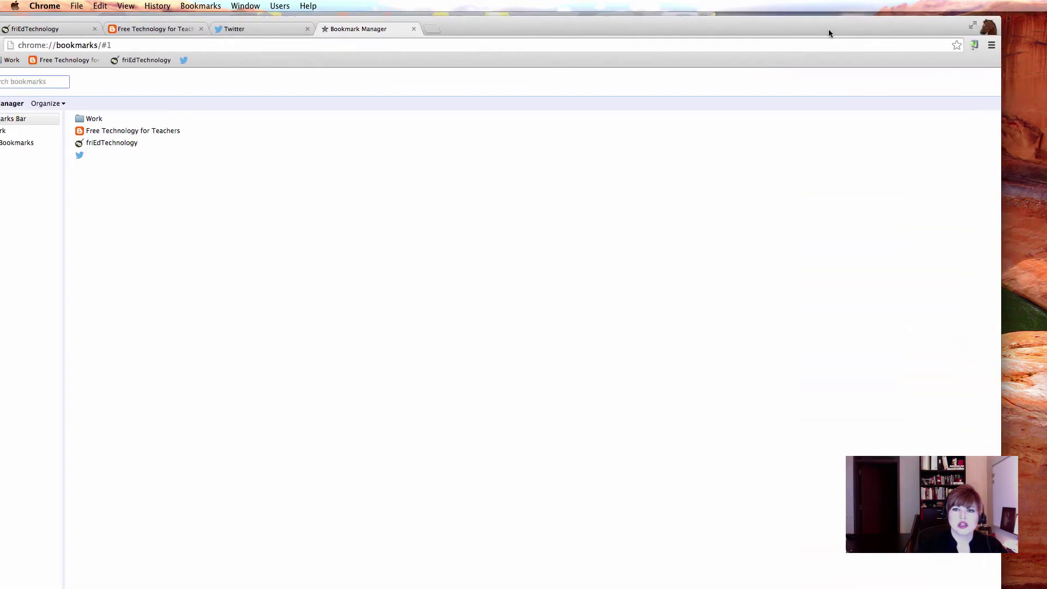
pyautogui.moveTo(855, 23); pyautogui.dragTo(861, 22)
# Select the Bookmarks Bar folder and reorder its bookmarks by title
pyautogui.click(77, 115)
pyautogui.click(140, 114)
pyautogui.keyDown('shift'); pyautogui.click(141, 151); pyautogui.keyUp('shift')
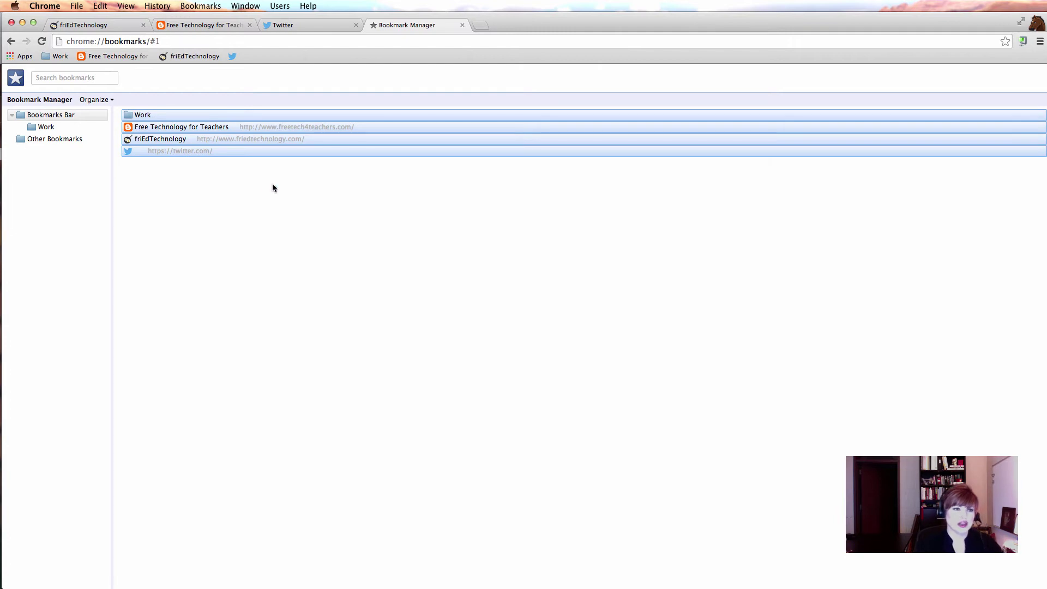
pyautogui.click(201, 128)
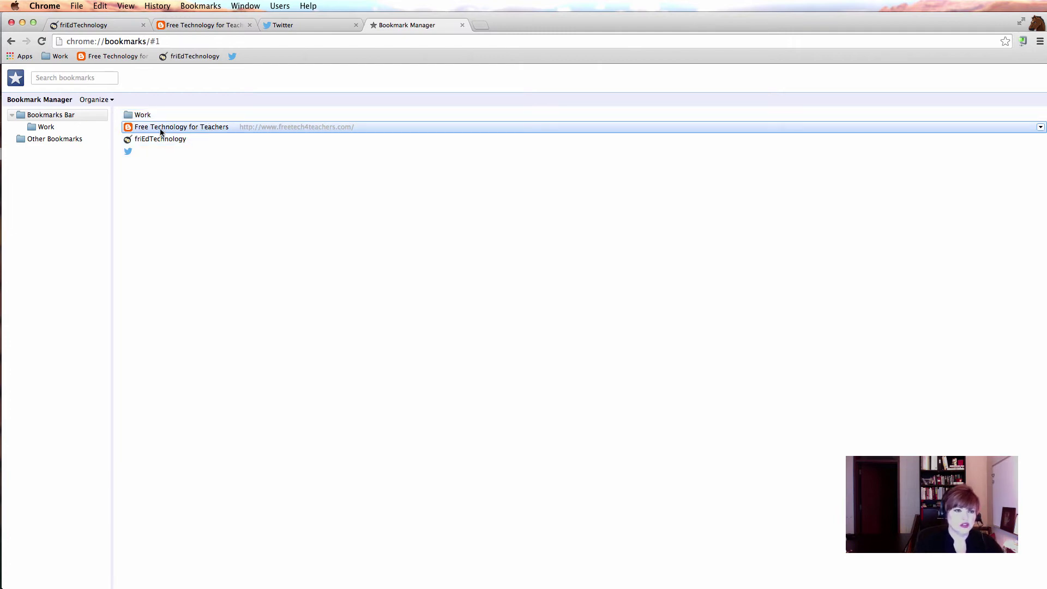
pyautogui.click(41, 115)
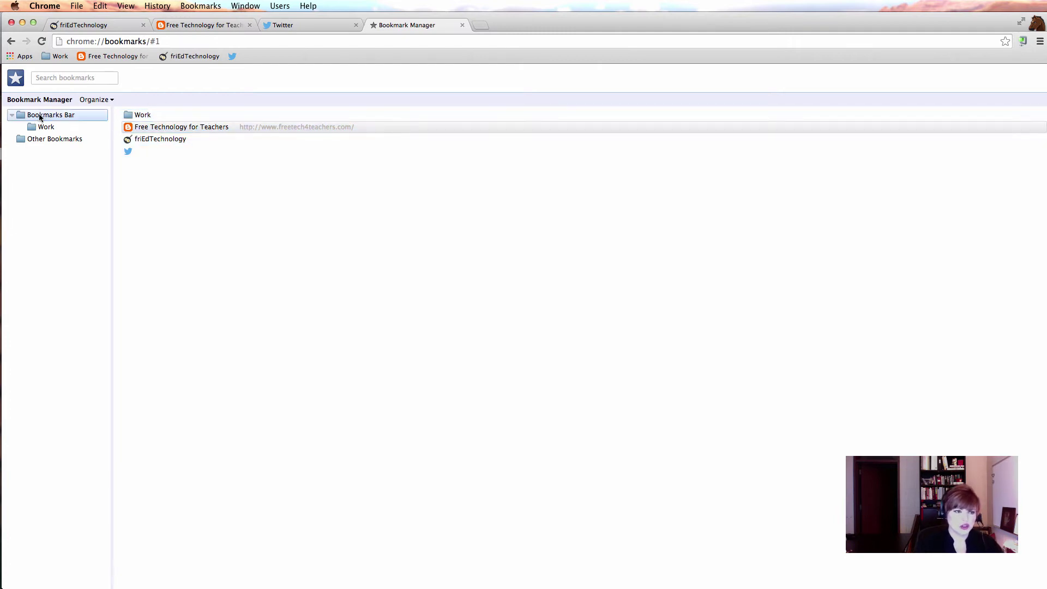
pyautogui.click(88, 100)
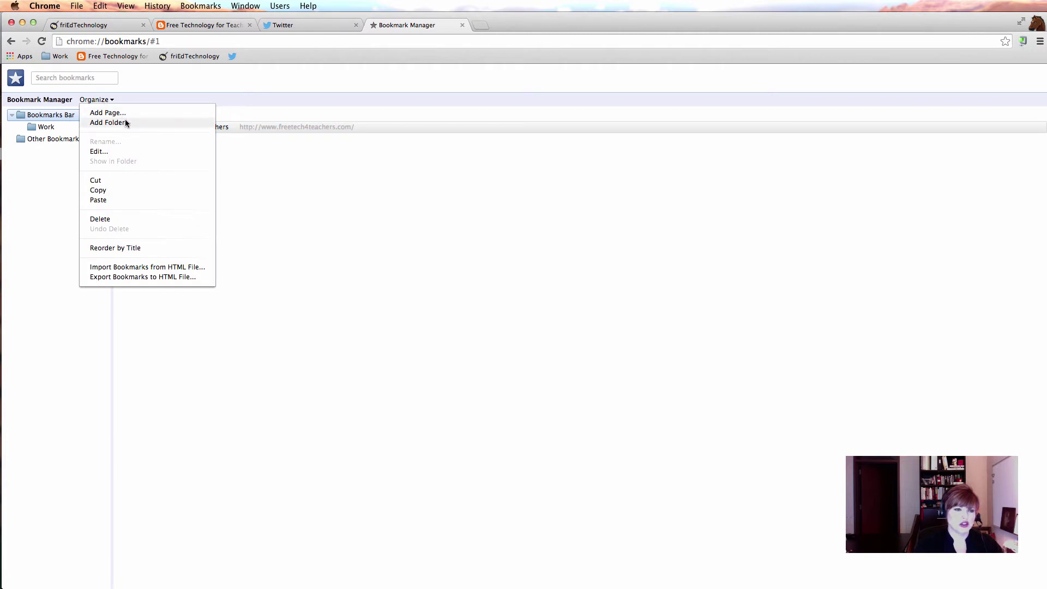
pyautogui.click(139, 248)
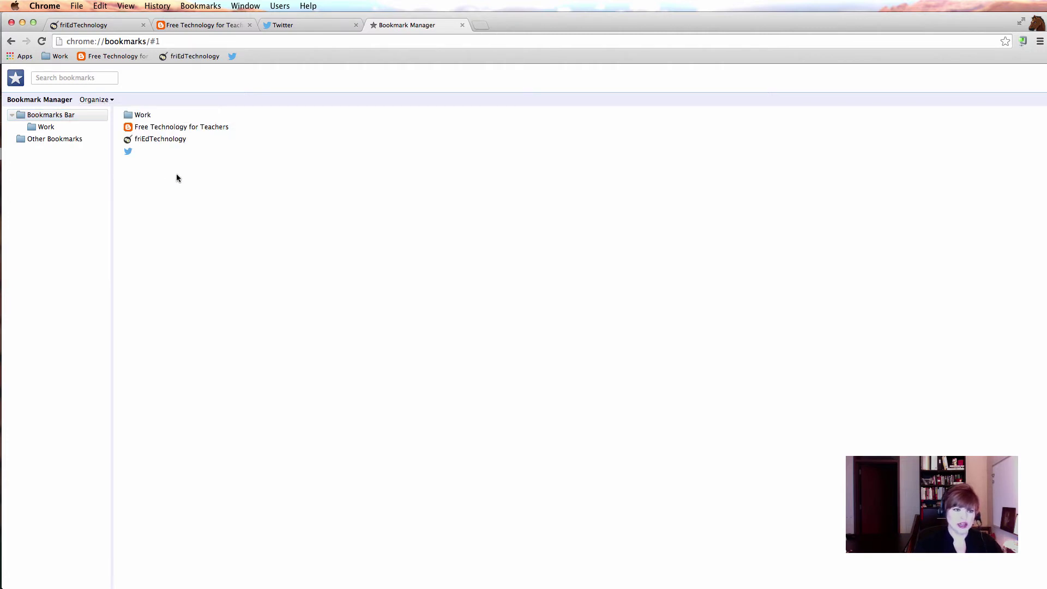
# Close the Bookmark Manager and reorder tabs to friEdTechnology, Twitter, then Free Technology for Teachers
pyautogui.click(463, 25)
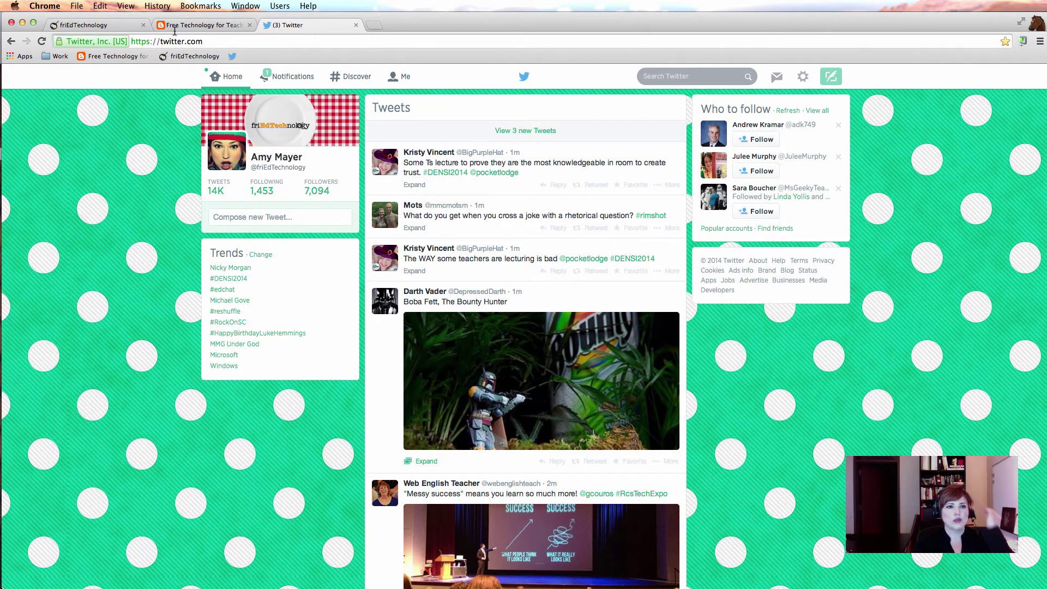
pyautogui.moveTo(176, 30); pyautogui.dragTo(297, 25)
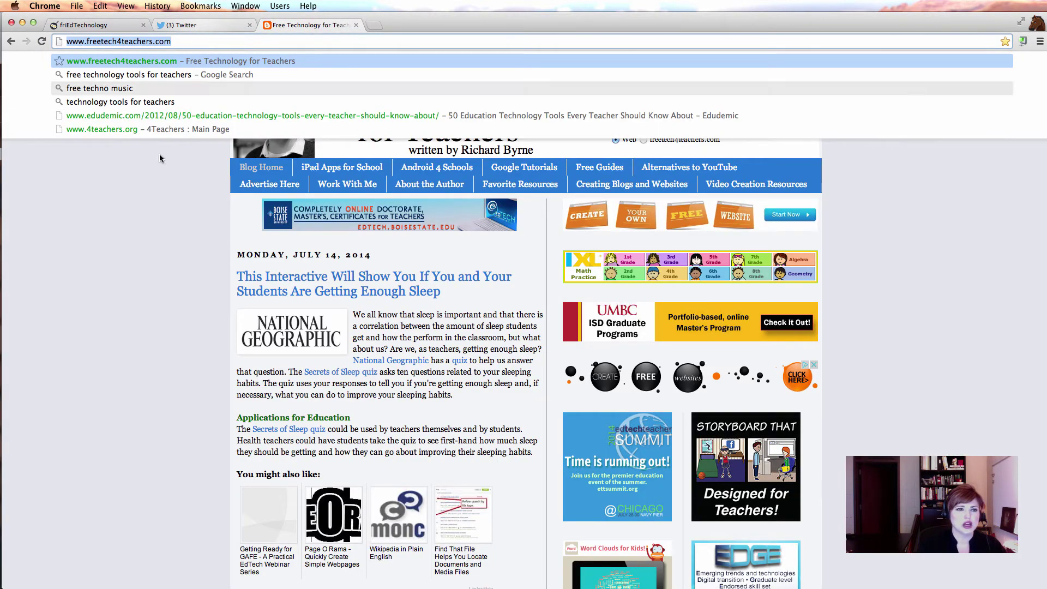
pyautogui.click(156, 158)
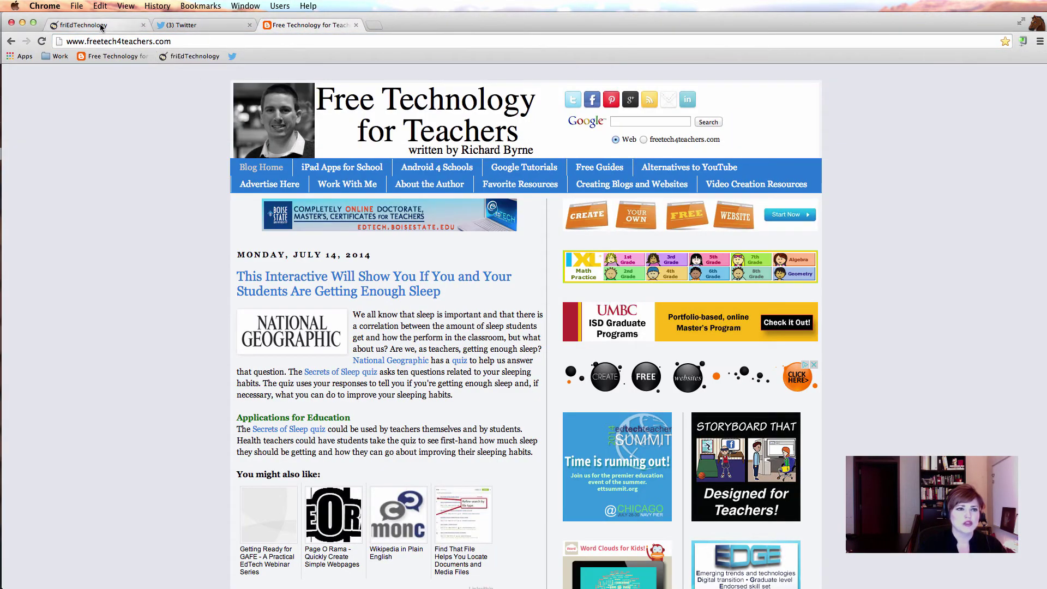
pyautogui.moveTo(101, 27); pyautogui.dragTo(206, 26)
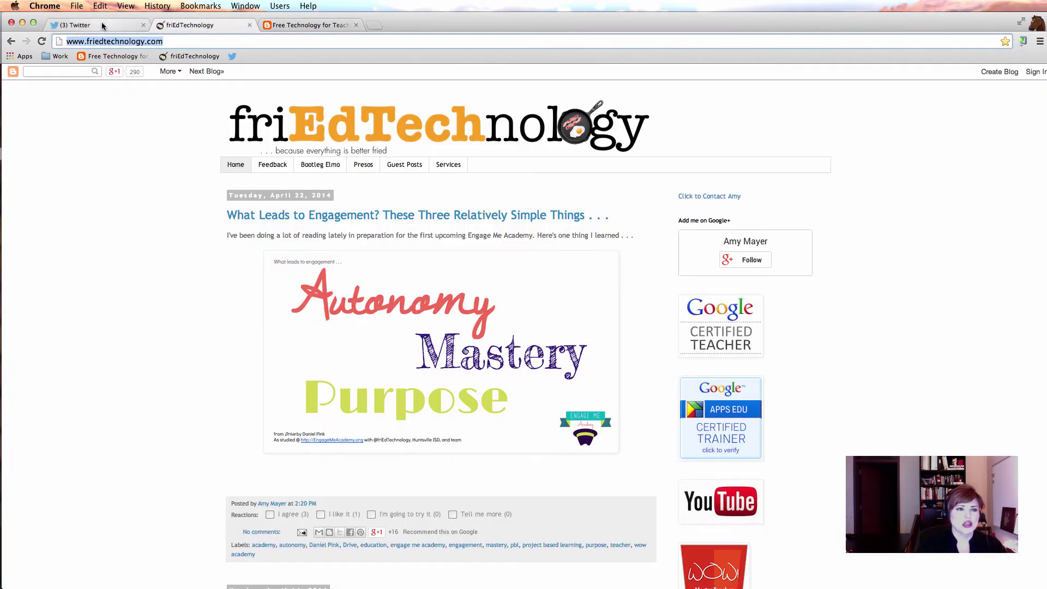
pyautogui.moveTo(102, 26); pyautogui.dragTo(208, 26)
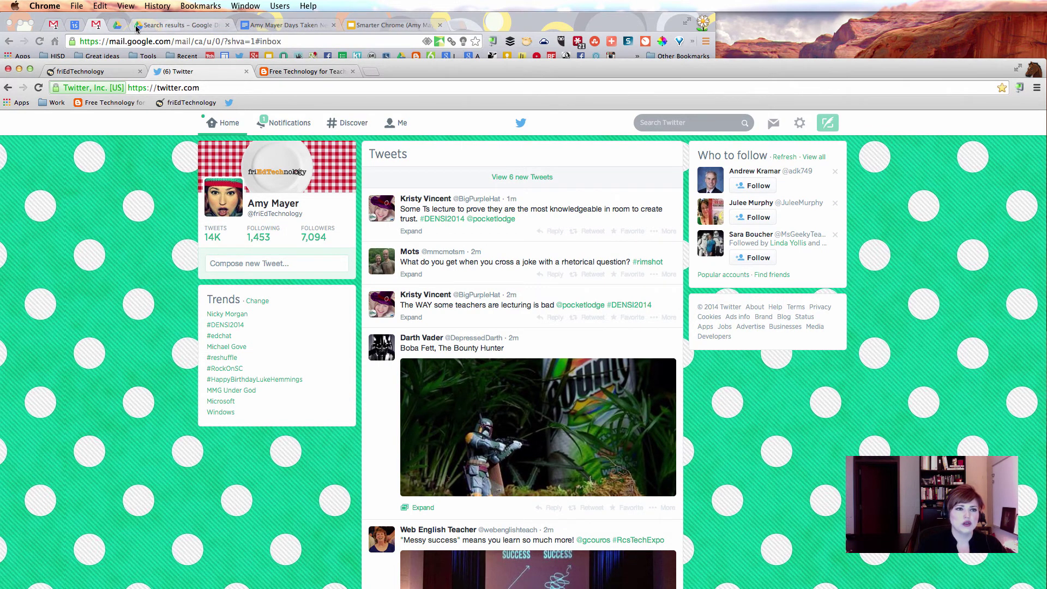
# Move Gmail's search results tab to second place and drag the Twitter window to the top
pyautogui.moveTo(135, 28); pyautogui.dragTo(99, 26)
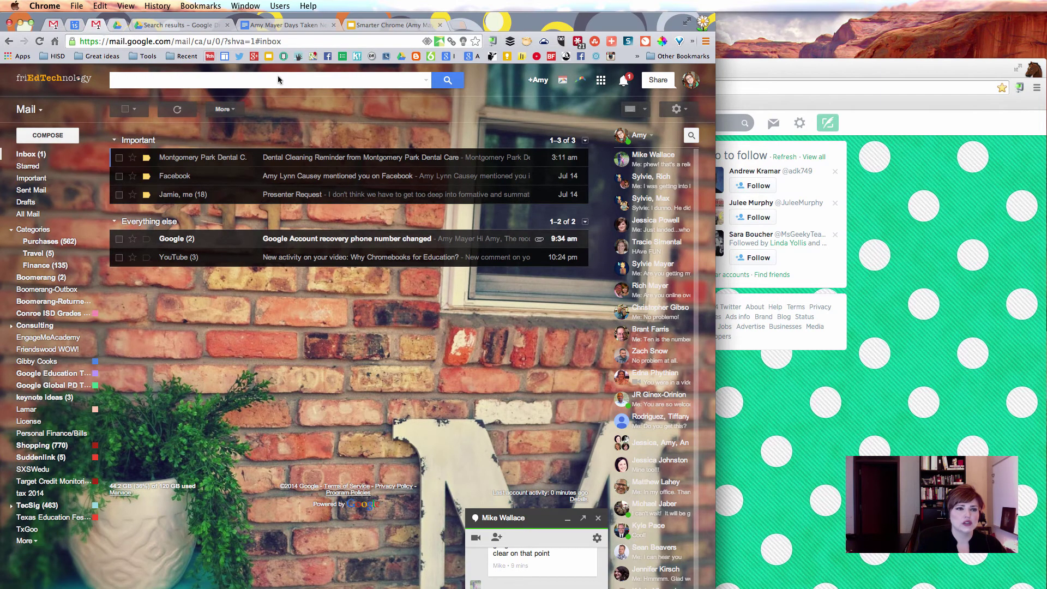
pyautogui.moveTo(790, 74); pyautogui.dragTo(790, 23)
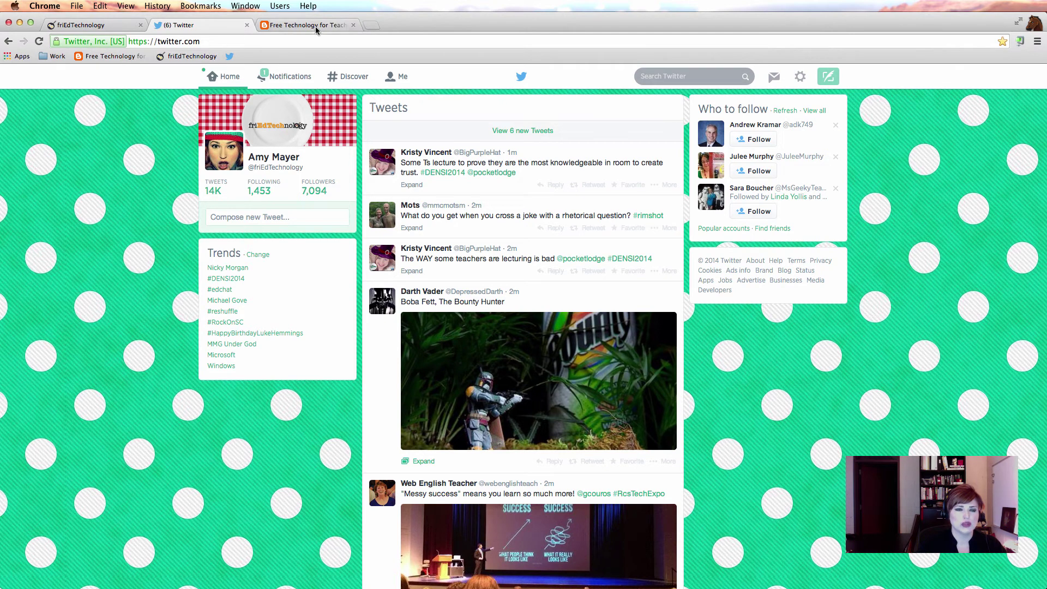
# Load gmail.com in a new tab and pin that Gmail tab
pyautogui.click(374, 25)
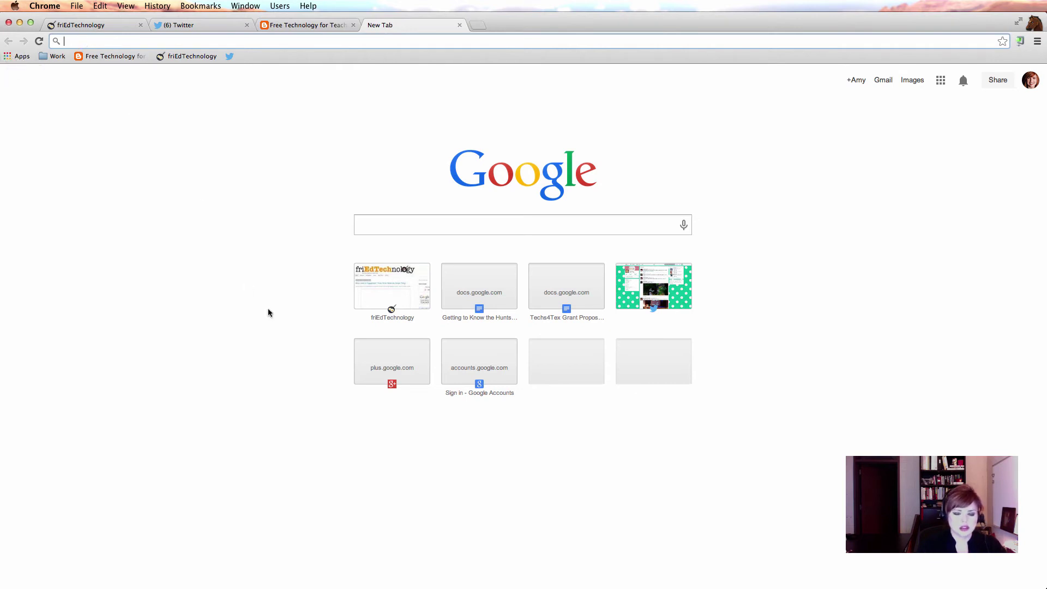
pyautogui.write('gmail.com')
pyautogui.press('Return')
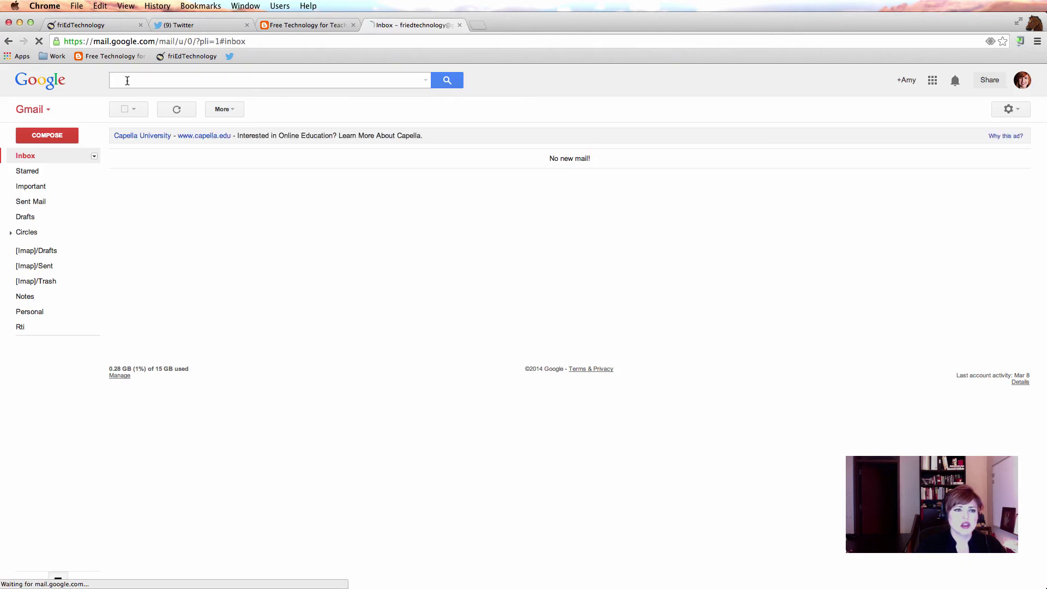
pyautogui.rightClick(407, 27)
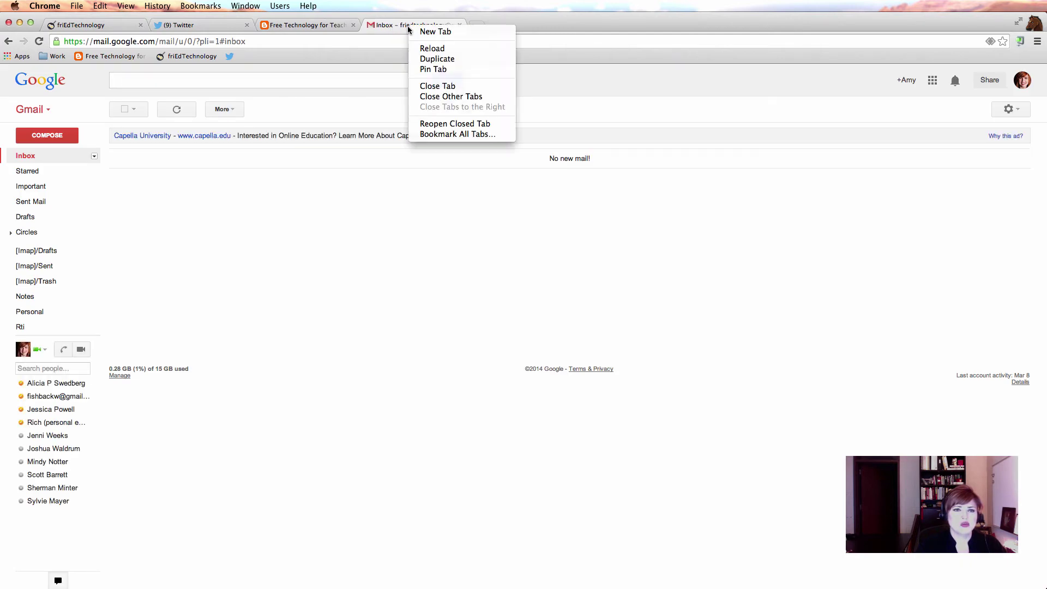
pyautogui.click(433, 69)
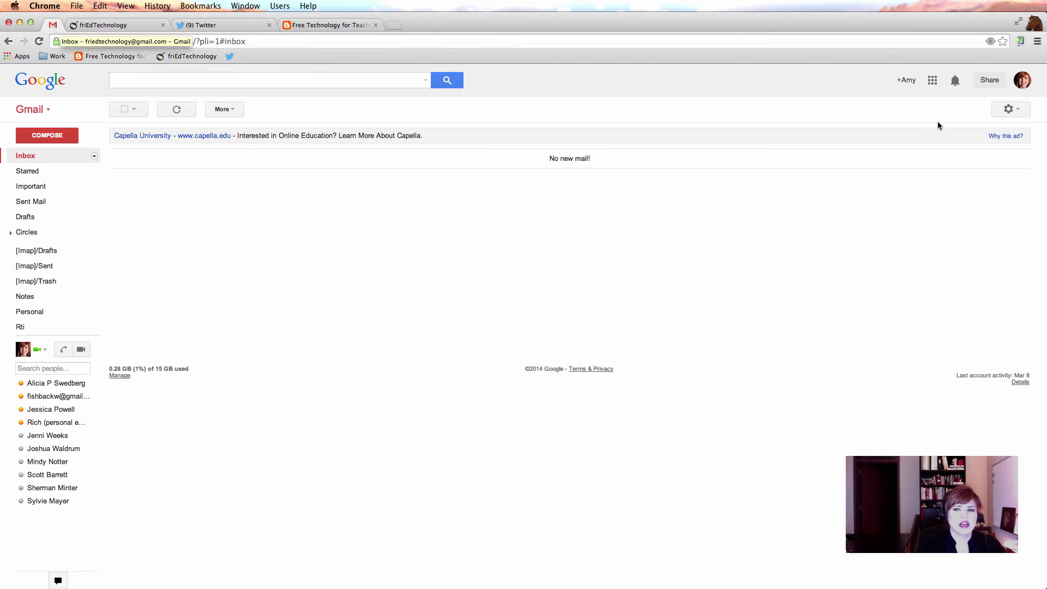
# Move Calendar to the top of the Google apps list and pin the Google Calendar tab
pyautogui.click(933, 80)
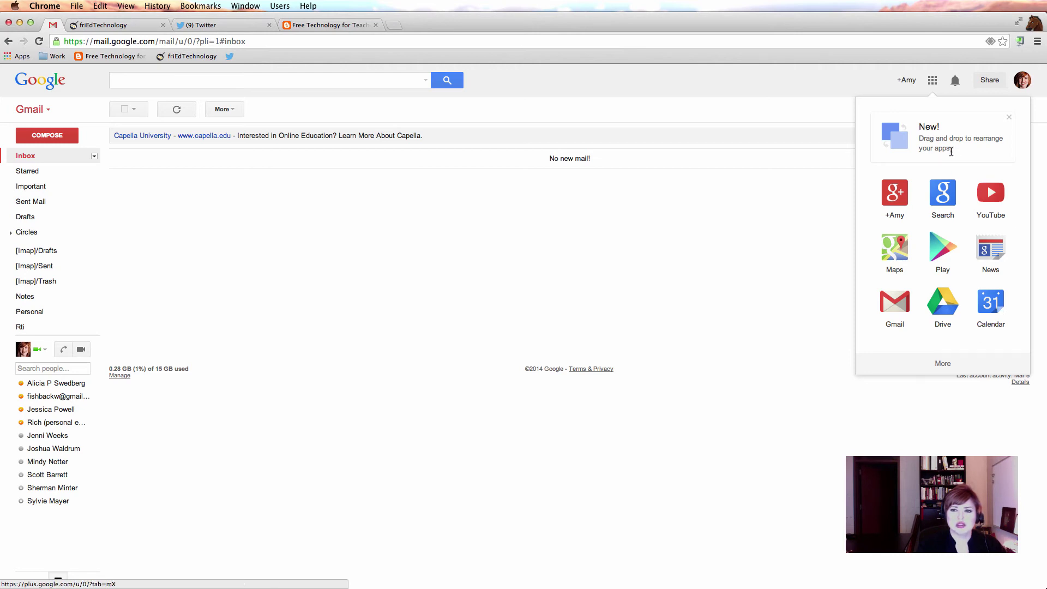
pyautogui.moveTo(979, 292); pyautogui.dragTo(904, 184)
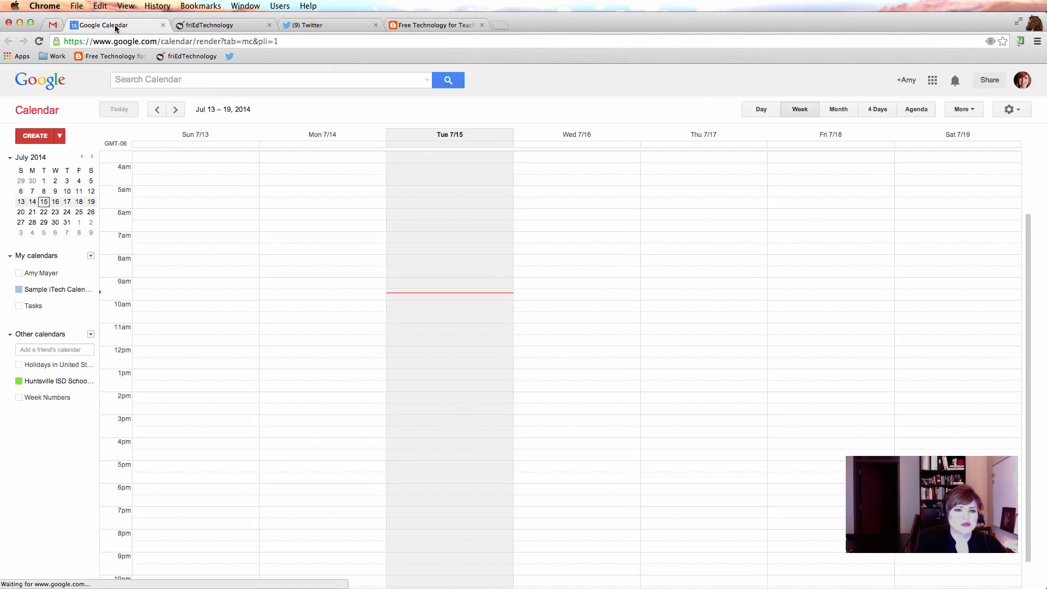
pyautogui.rightClick(115, 25)
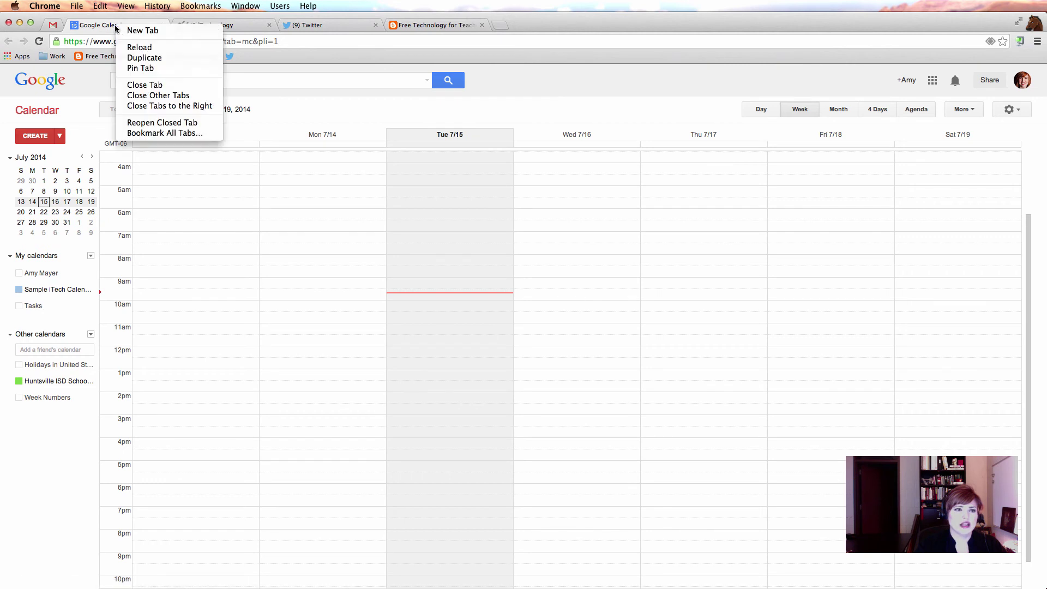
pyautogui.click(139, 69)
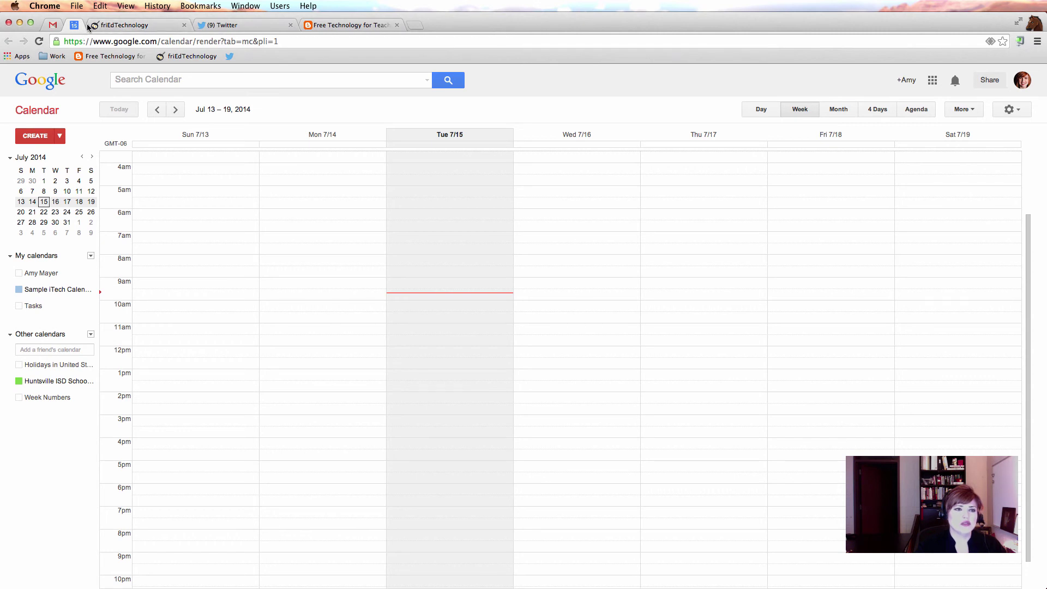
# Browse the Free Technology for Teachers blog, the Secrets of Sleep quiz and the Twitter feed
pyautogui.click(344, 26)
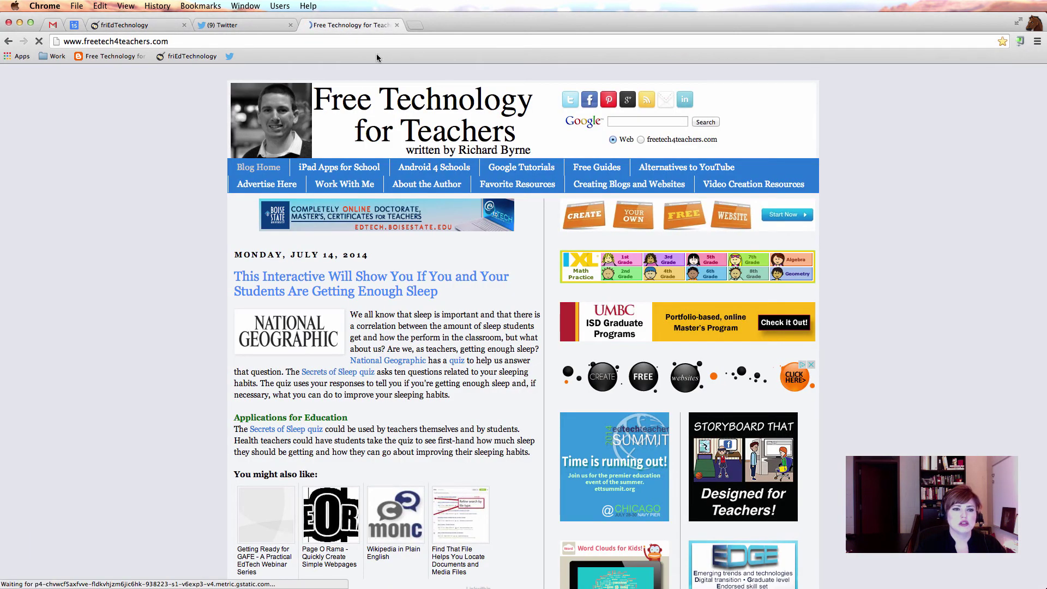
pyautogui.click(390, 363)
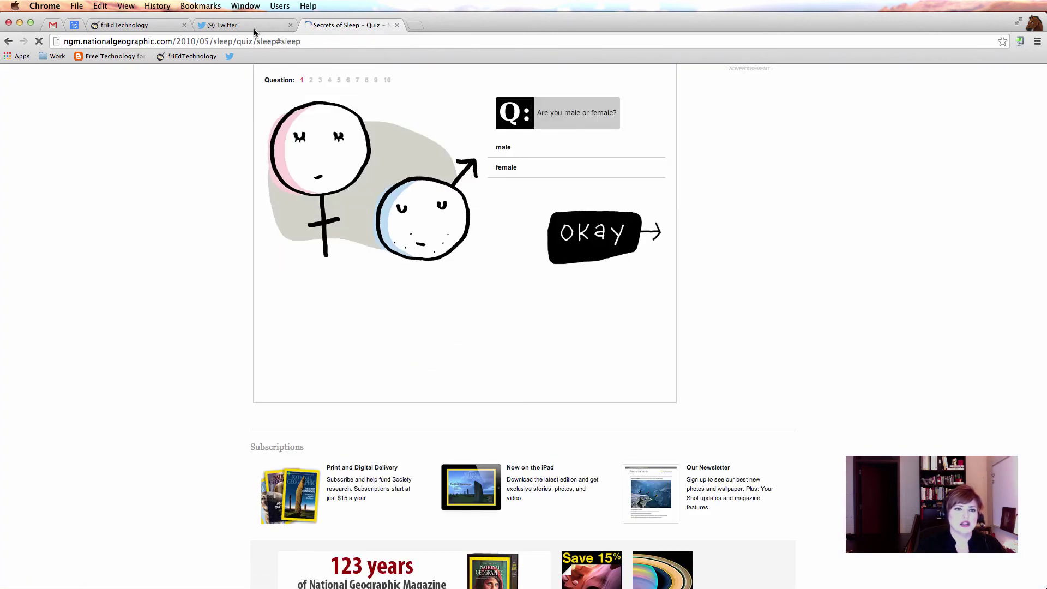
pyautogui.click(254, 28)
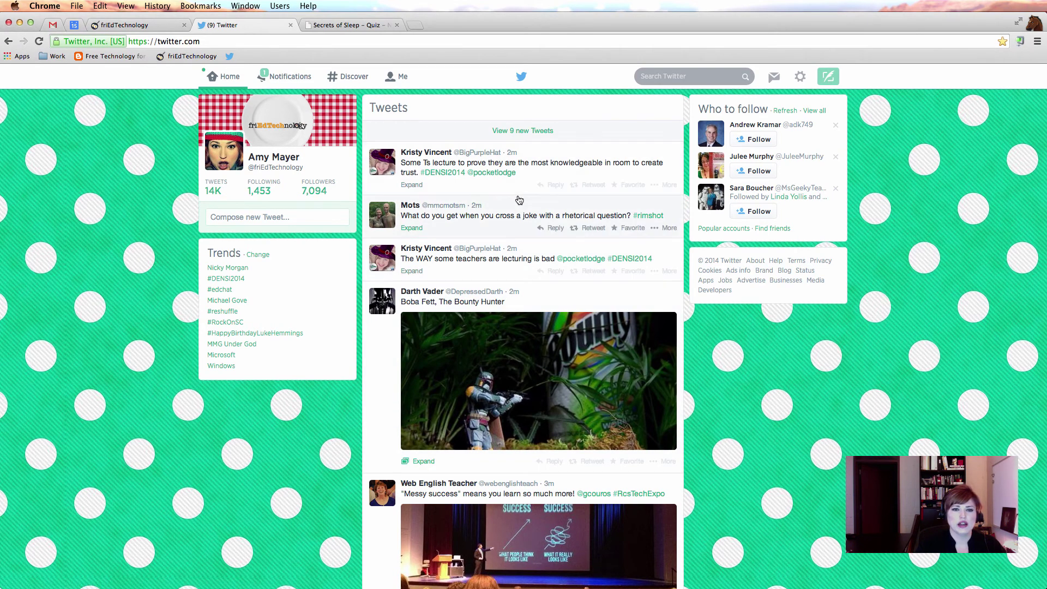
pyautogui.scroll(-3, 547, 221)
pyautogui.scroll(-1, 548, 219)
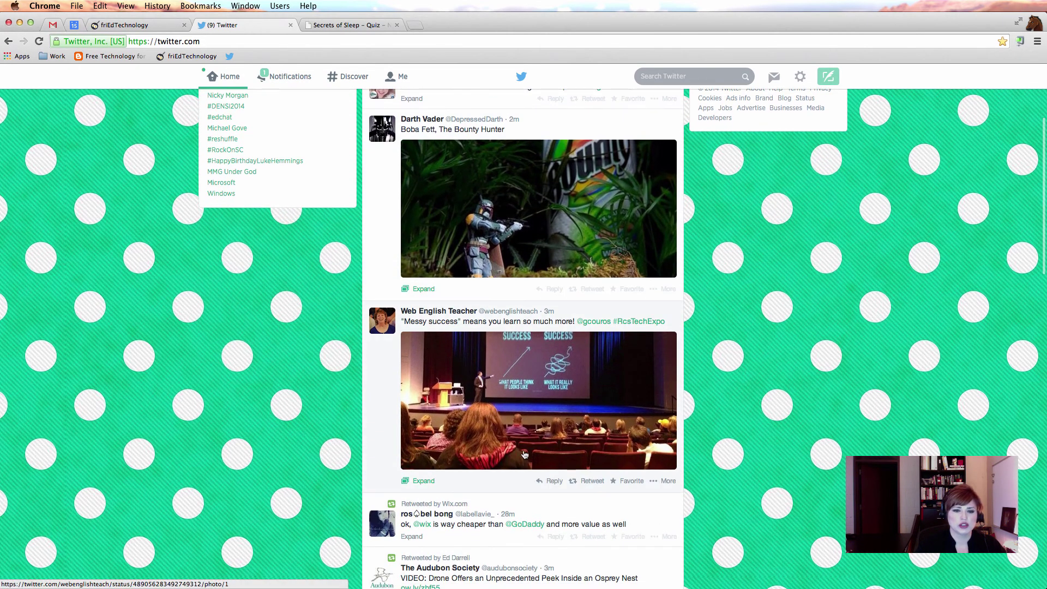
pyautogui.click(329, 27)
pyautogui.click(693, 200)
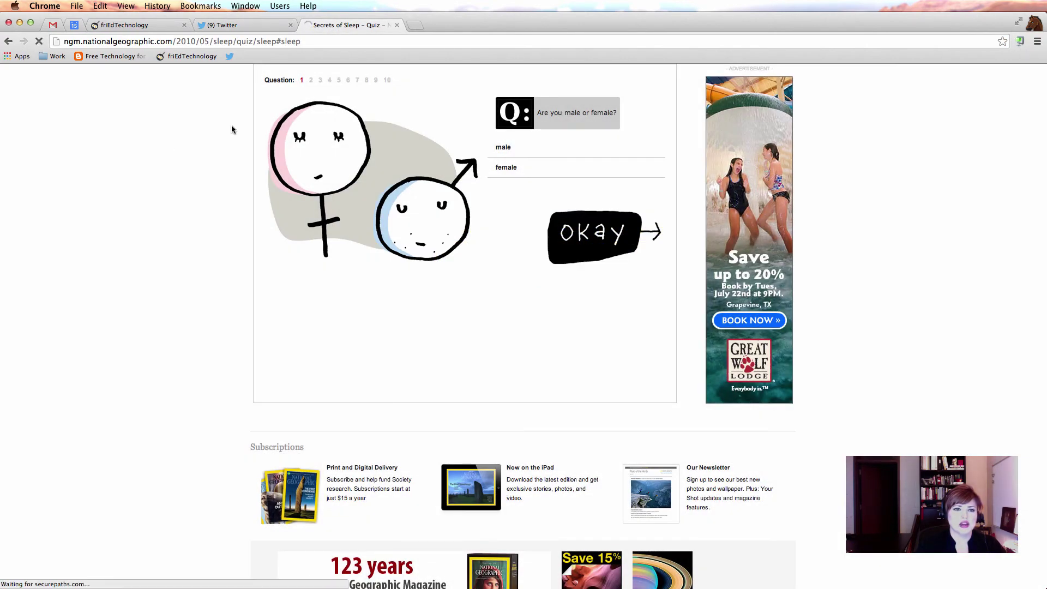
pyautogui.click(240, 25)
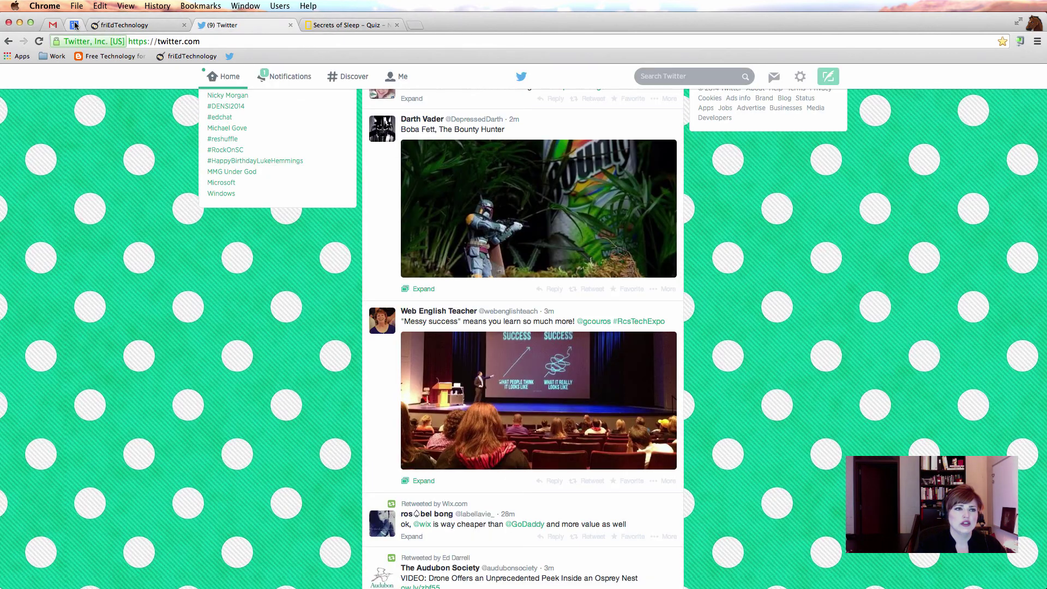
# Use Close Other Tabs on the Twitter tab, keeping only Twitter and the pinned tabs
pyautogui.rightClick(76, 25)
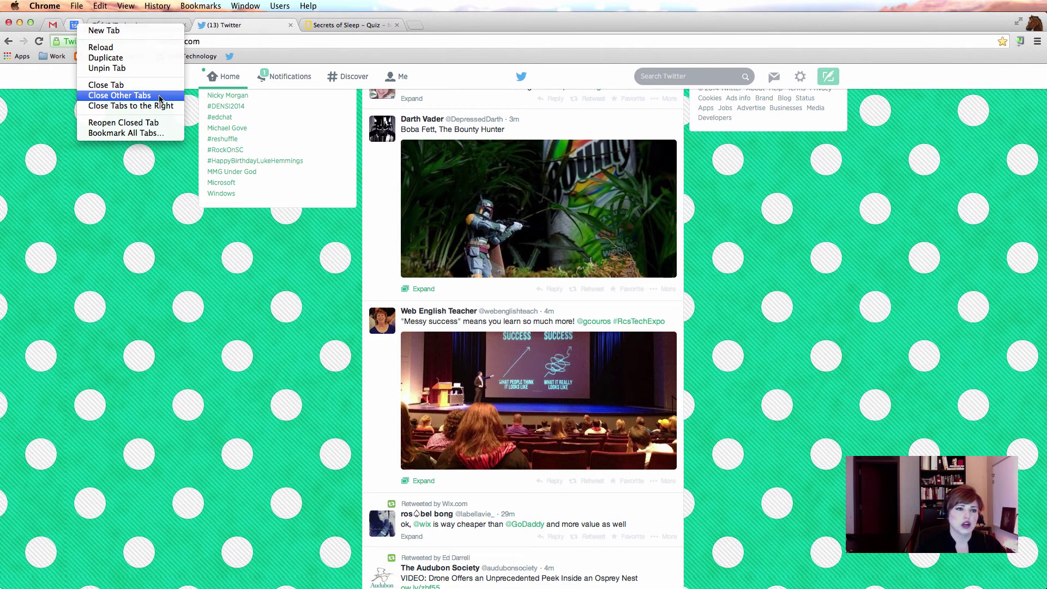
pyautogui.click(227, 28)
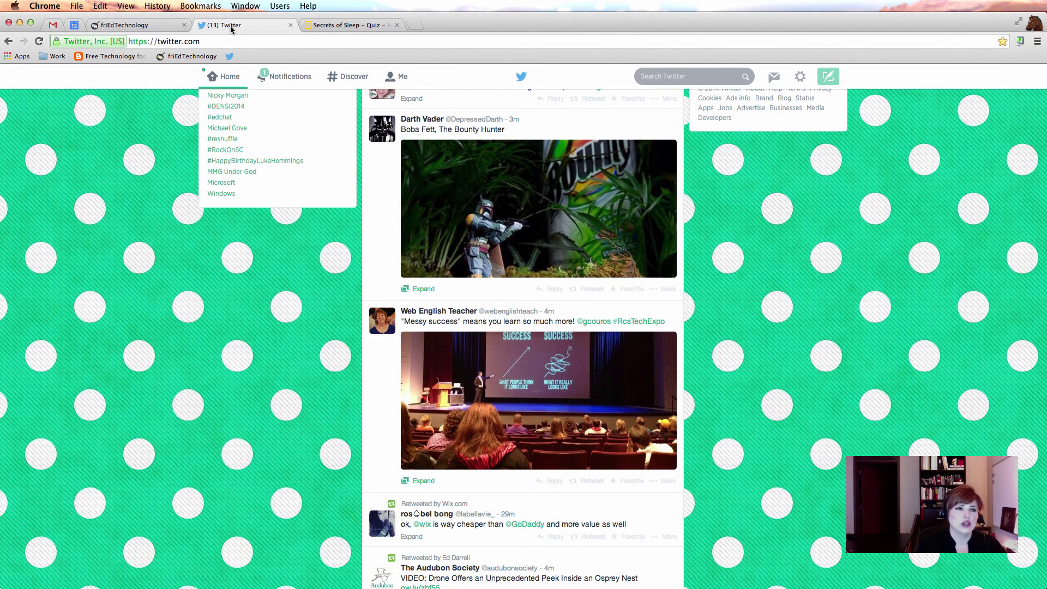
pyautogui.rightClick(238, 28)
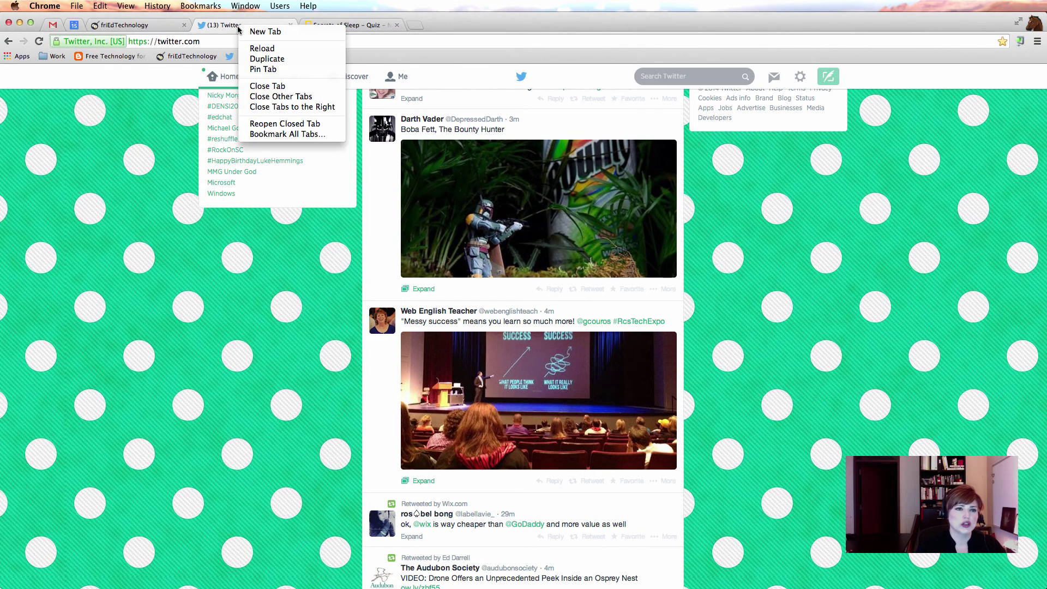
pyautogui.click(289, 97)
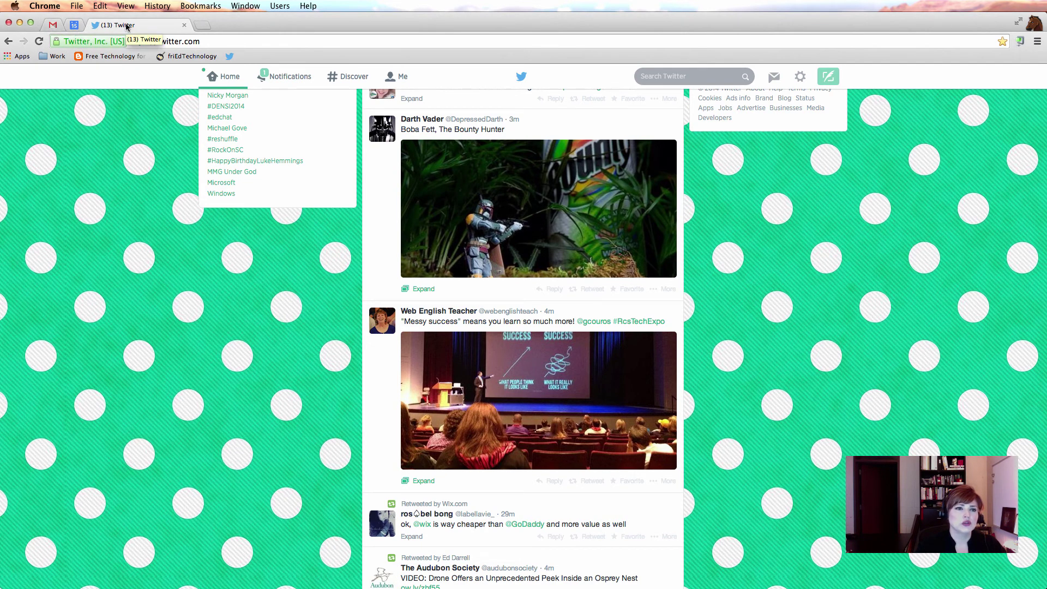
# Open new tabs for CNN, the Getting to Know Slides presentation and the Photo Practice Google+ album
pyautogui.click(202, 25)
pyautogui.write('c')
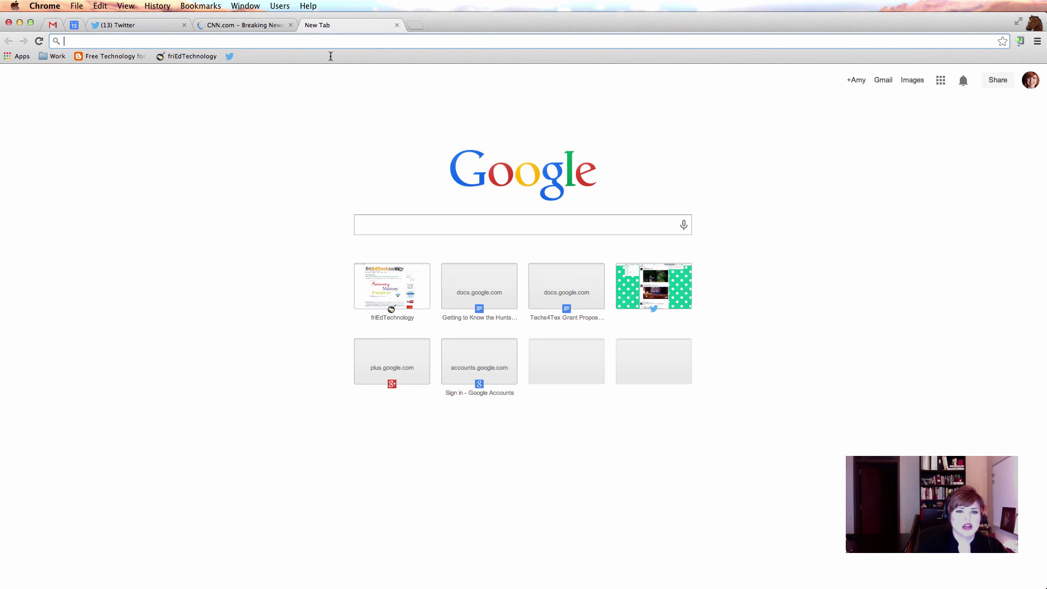
pyautogui.click(500, 291)
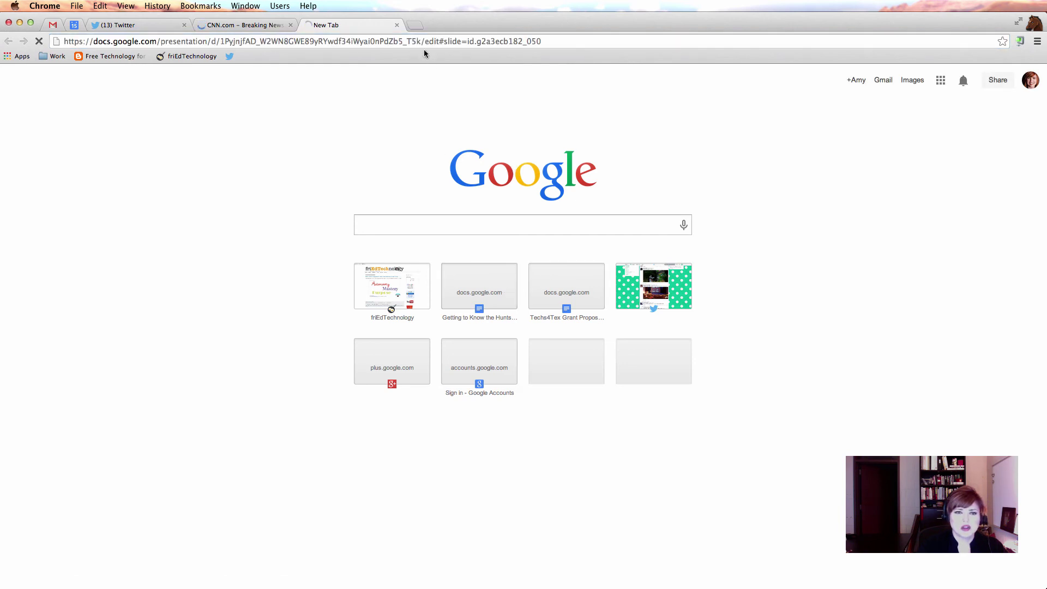
pyautogui.click(416, 25)
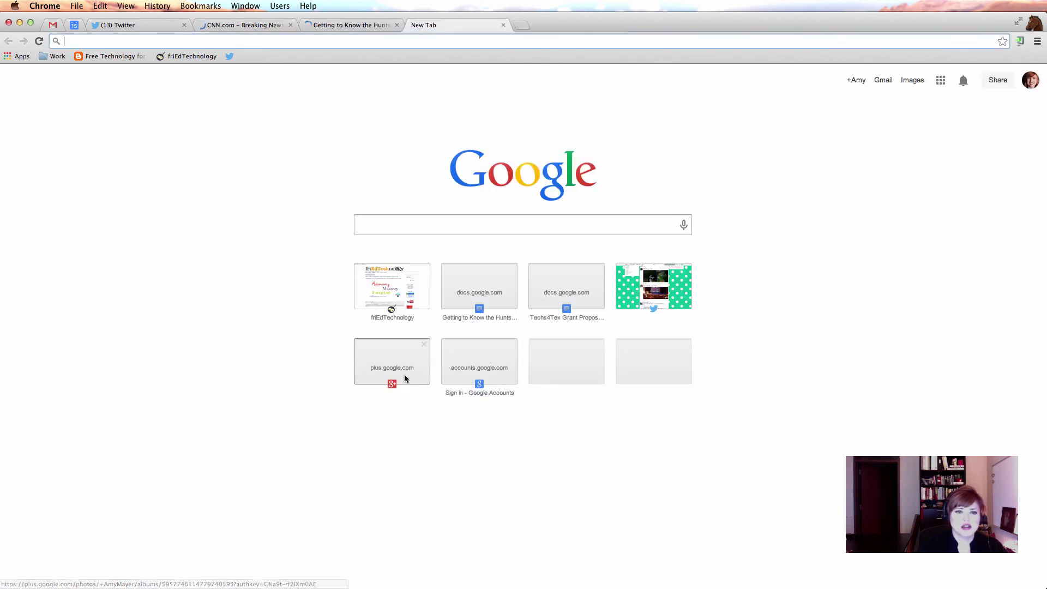
pyautogui.click(406, 373)
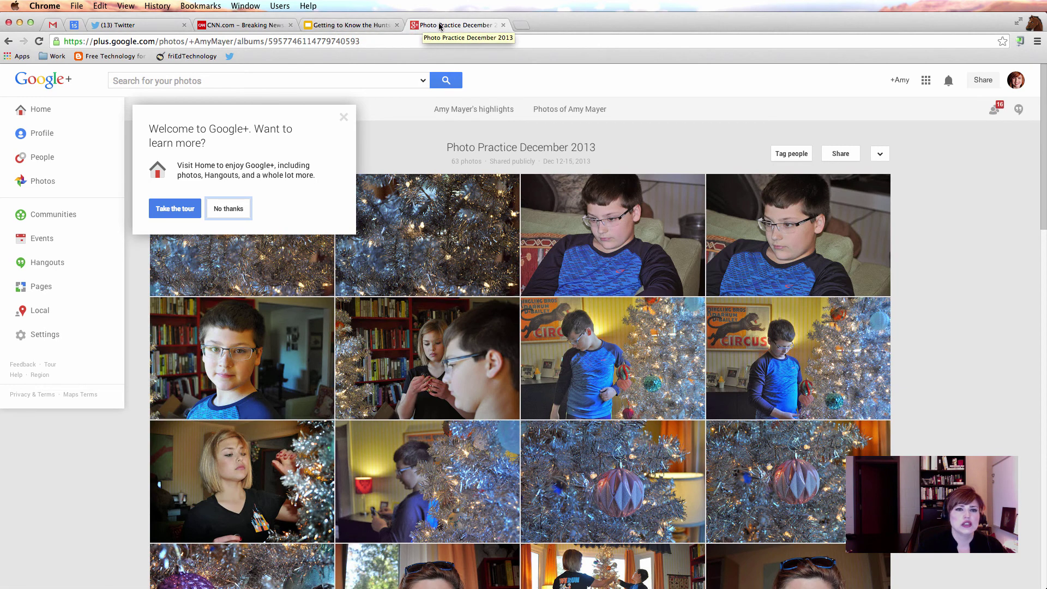
# Arrange the tabs so CNN sits ahead of Twitter and switch to the CNN page
pyautogui.moveTo(129, 29); pyautogui.dragTo(236, 29)
pyautogui.rightClick(124, 23)
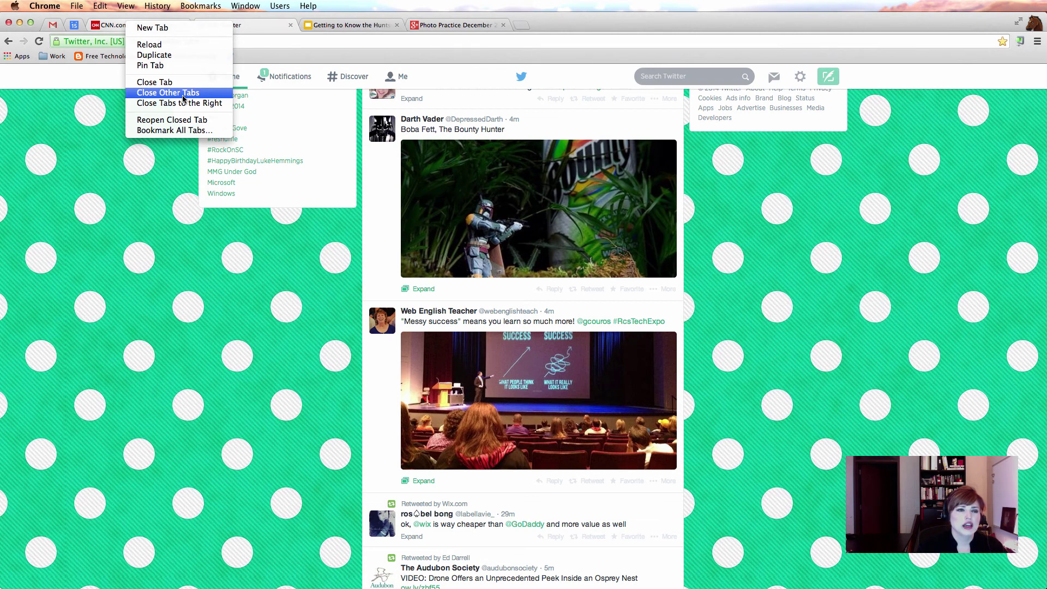
pyautogui.click(96, 77)
pyautogui.moveTo(127, 25)
pyautogui.mouseDown()
pyautogui.moveTo(247, 29)
pyautogui.moveTo(130, 28)
pyautogui.mouseUp()
pyautogui.click(129, 28)
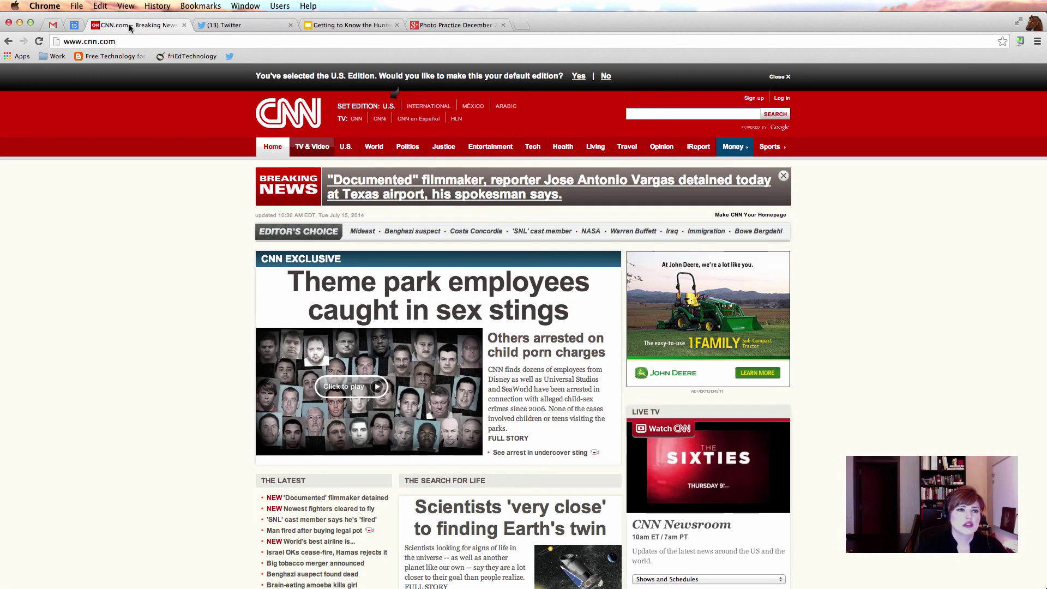
pyautogui.rightClick(136, 25)
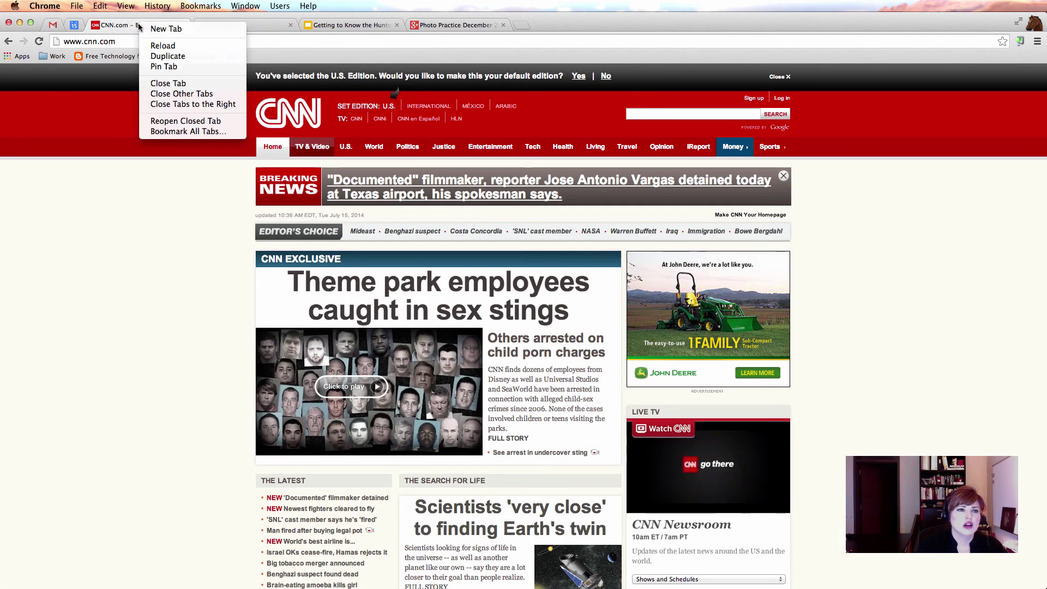
# Close all tabs right of CNN, then reopen the closed tabs including the Secrets of Sleep quiz
pyautogui.click(210, 106)
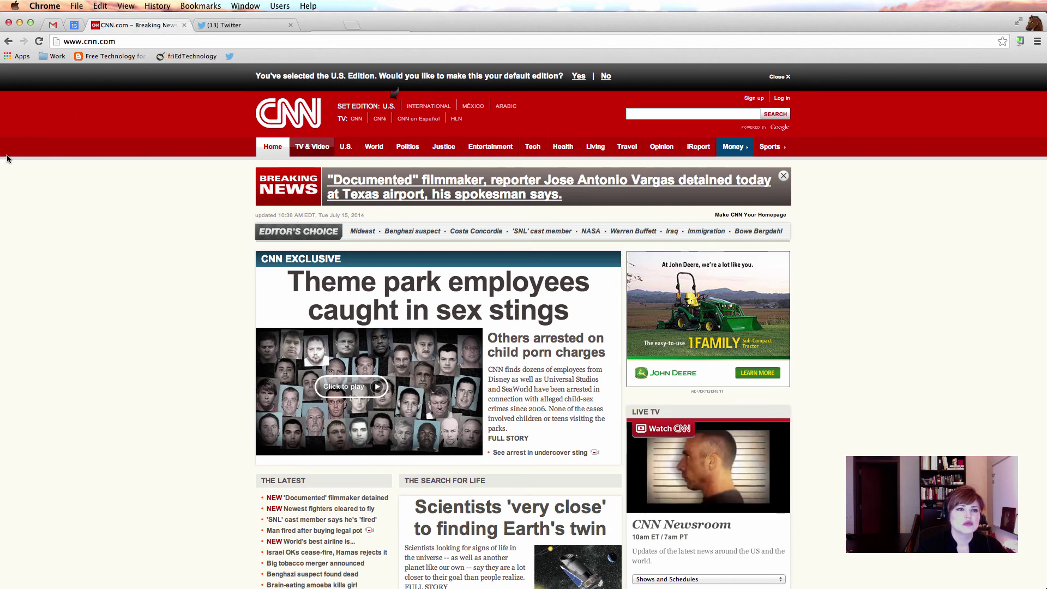
pyautogui.rightClick(133, 27)
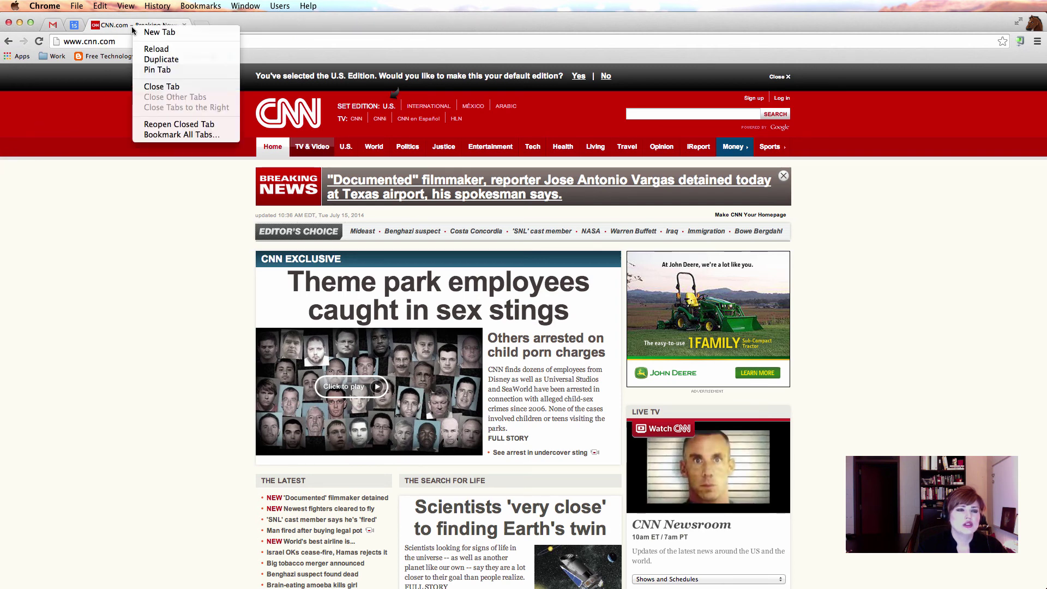
pyautogui.click(229, 126)
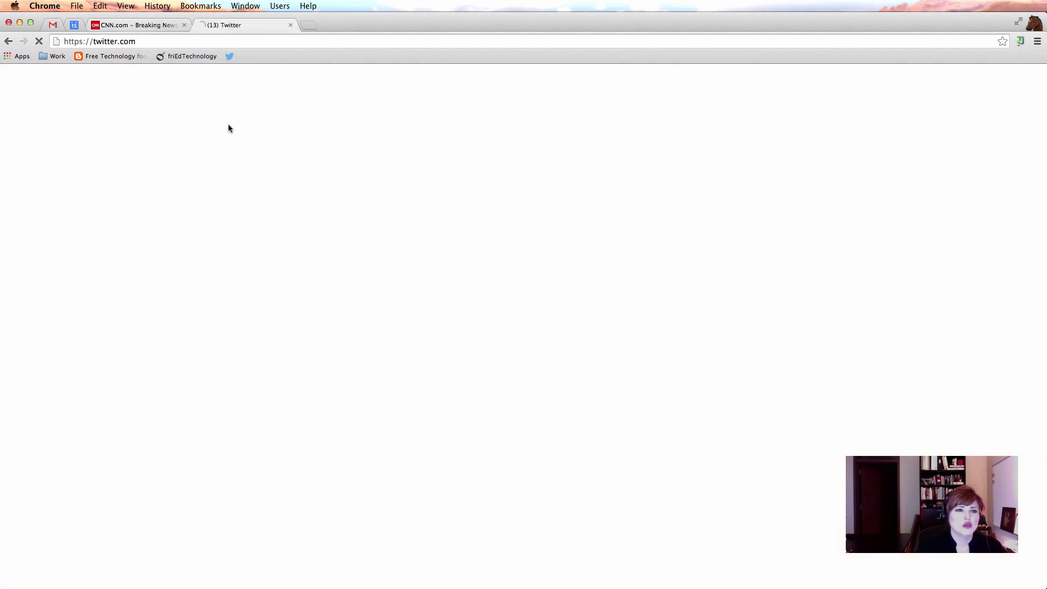
pyautogui.rightClick(210, 23)
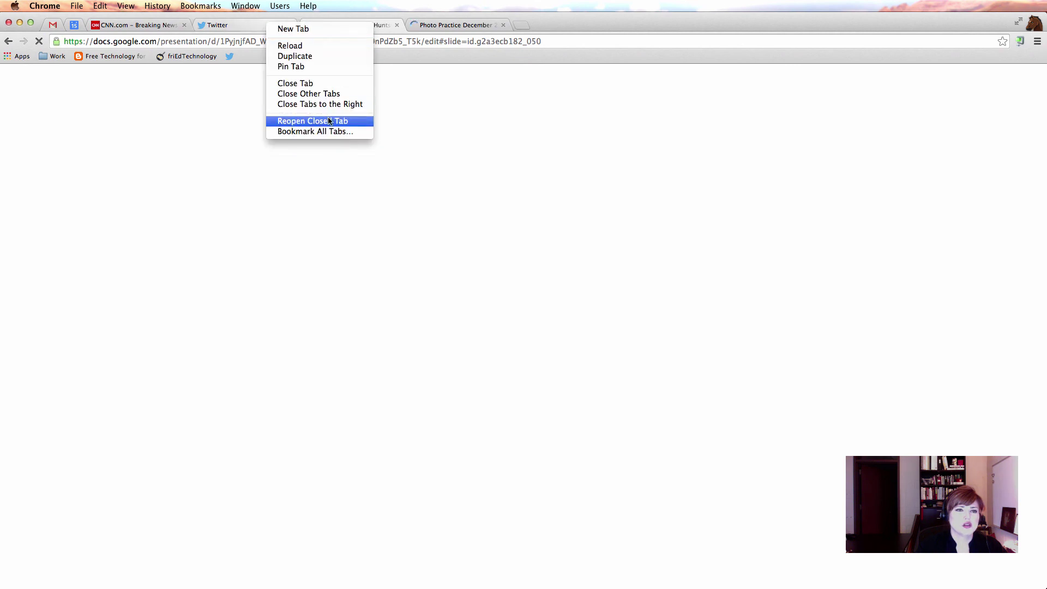
pyautogui.click(328, 121)
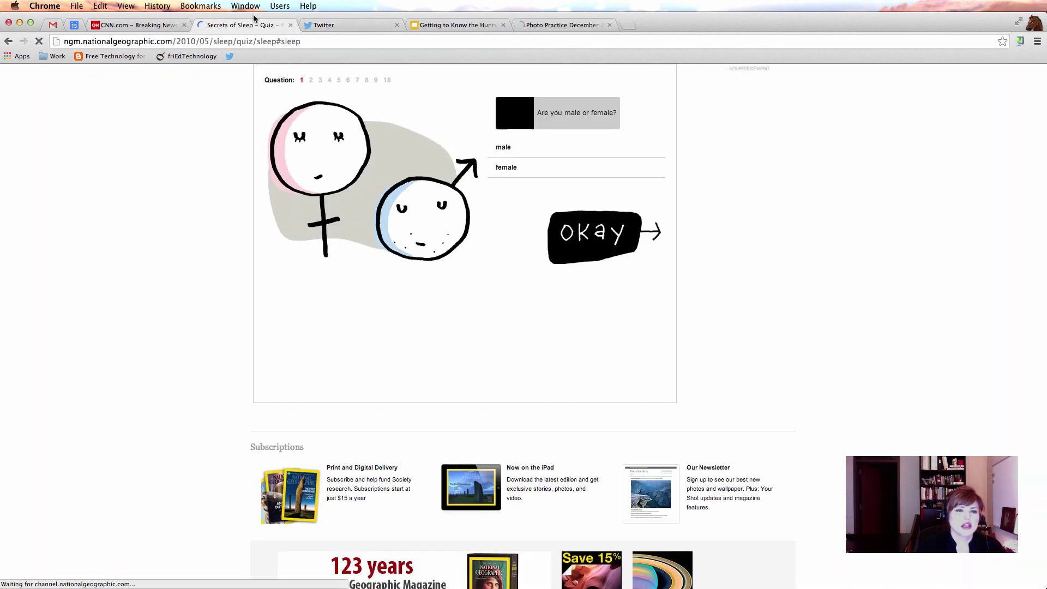
# Step through the restored Twitter and Slides tabs to the Photo Practice December 2013 album
pyautogui.click(353, 23)
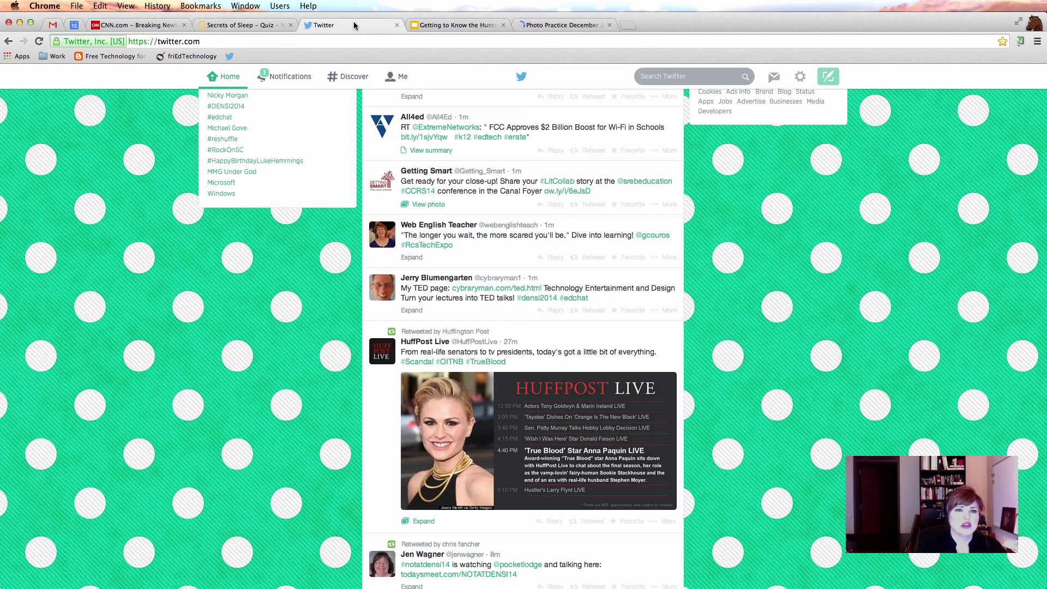
pyautogui.click(467, 25)
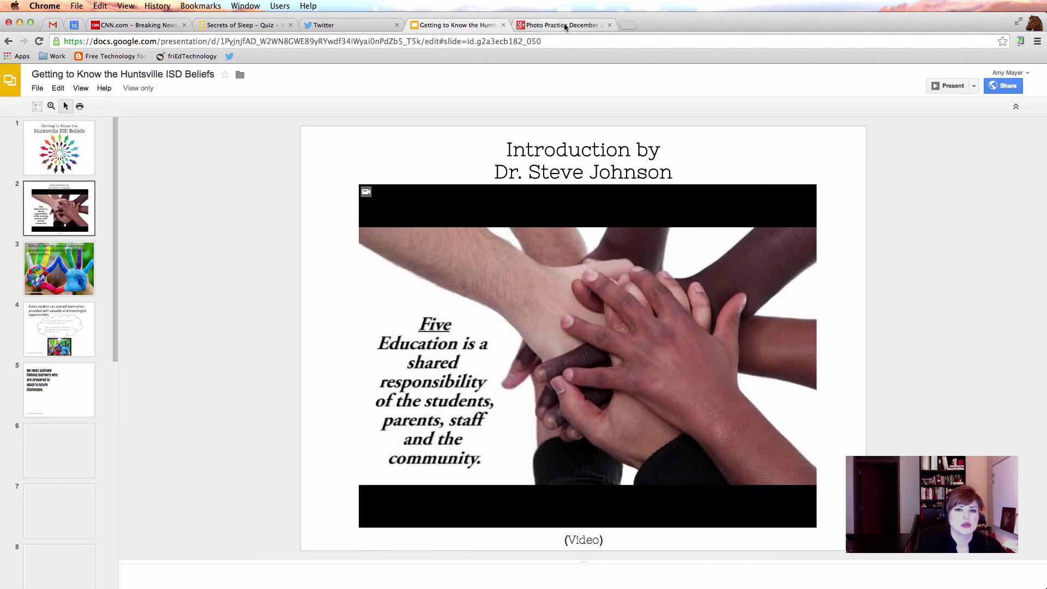
pyautogui.click(564, 22)
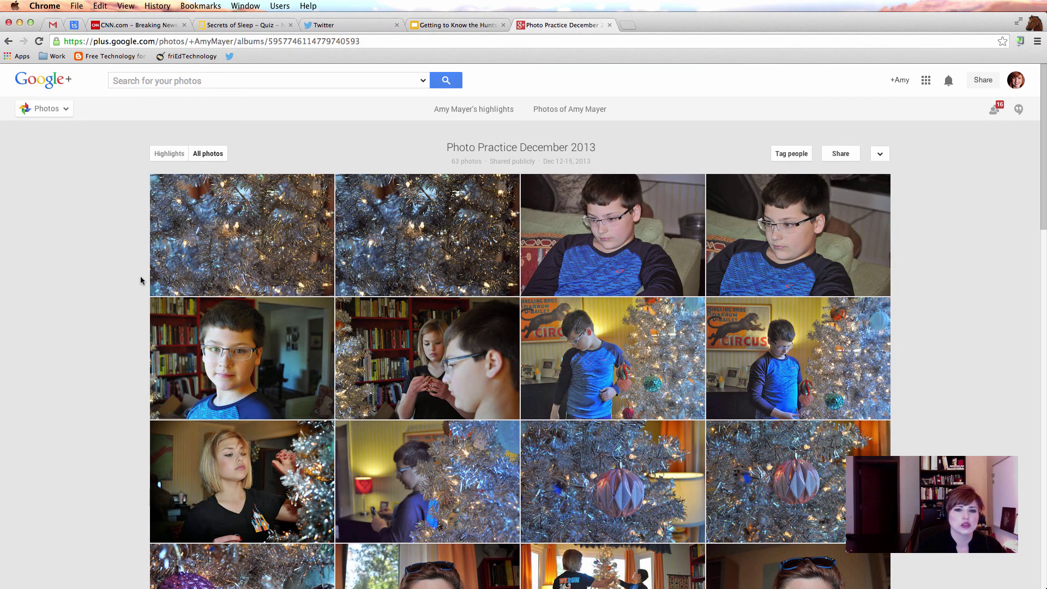